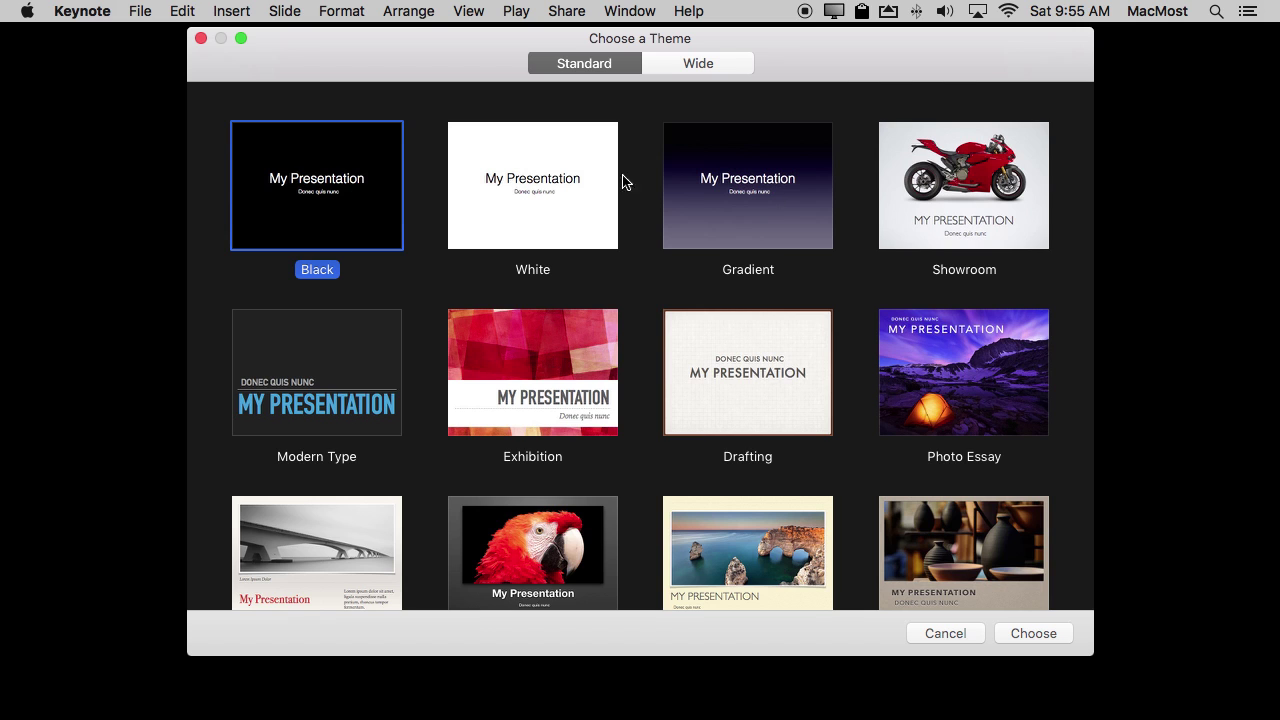
Browse the themes and start a new presentation with the Black theme.
{"action": "scroll", "coordinate": [421, 425], "scroll_direction": "down", "scroll_amount": 3}
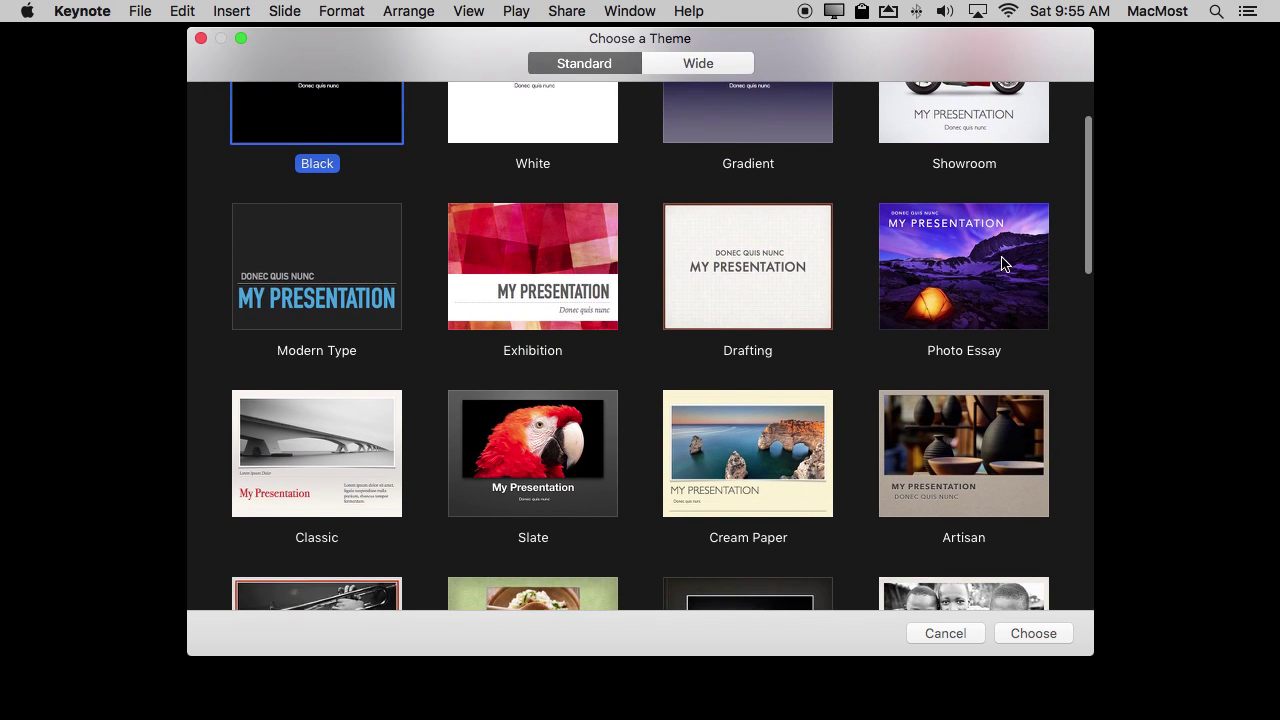
{"action": "left_click", "coordinate": [1006, 257]}
{"action": "scroll", "coordinate": [996, 252], "scroll_direction": "down", "scroll_amount": 5}
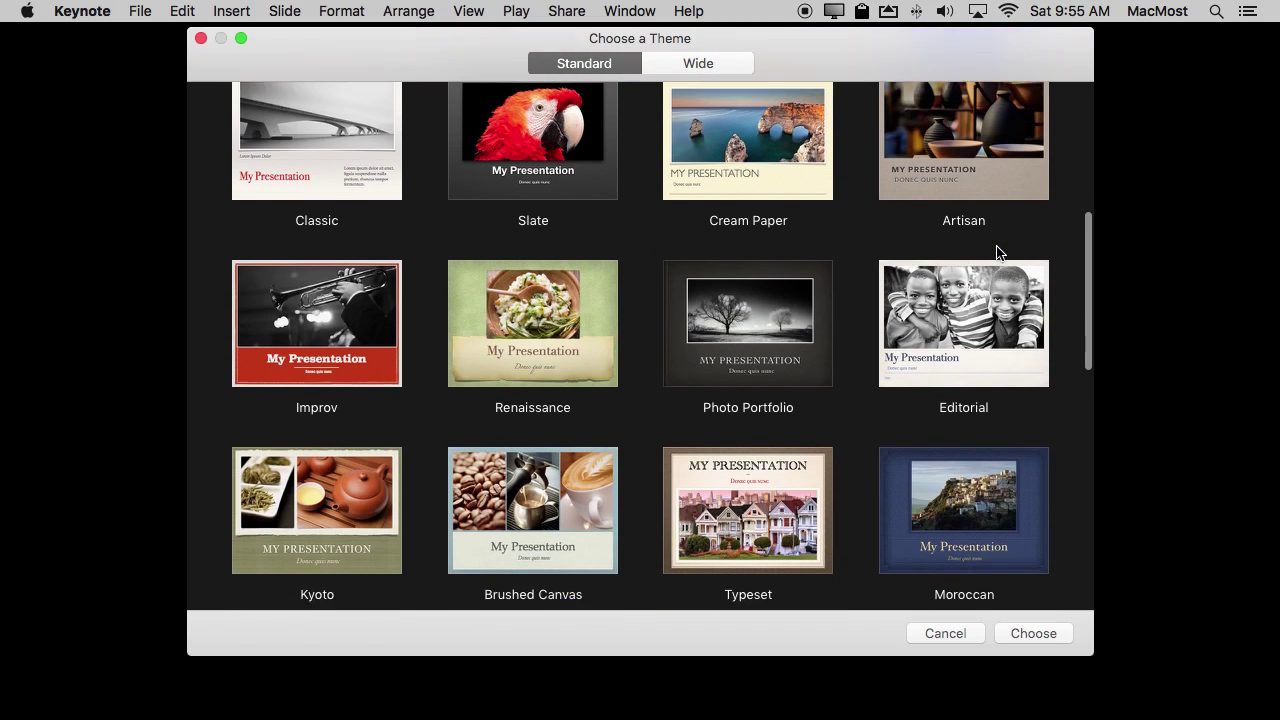
{"action": "left_click", "coordinate": [741, 331]}
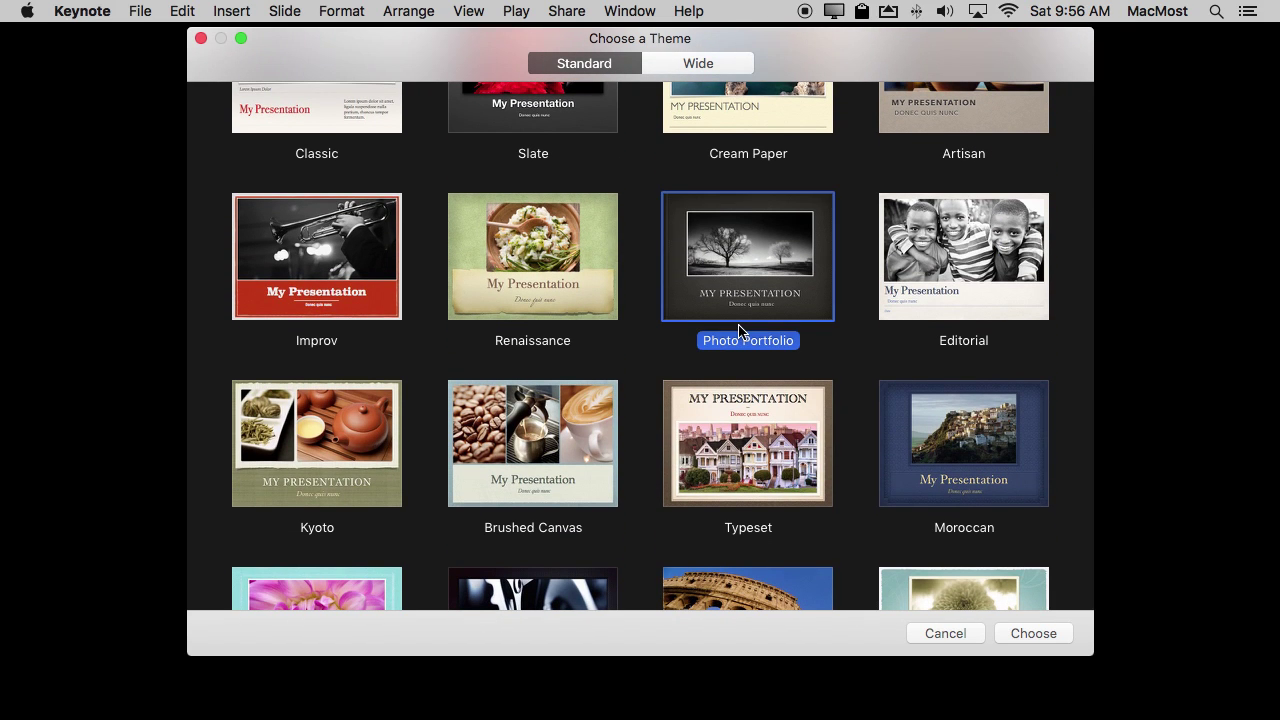
{"action": "scroll", "coordinate": [738, 324], "scroll_direction": "up", "scroll_amount": 5}
{"action": "left_click", "coordinate": [290, 173]}
{"action": "double_click", "coordinate": [290, 173]}
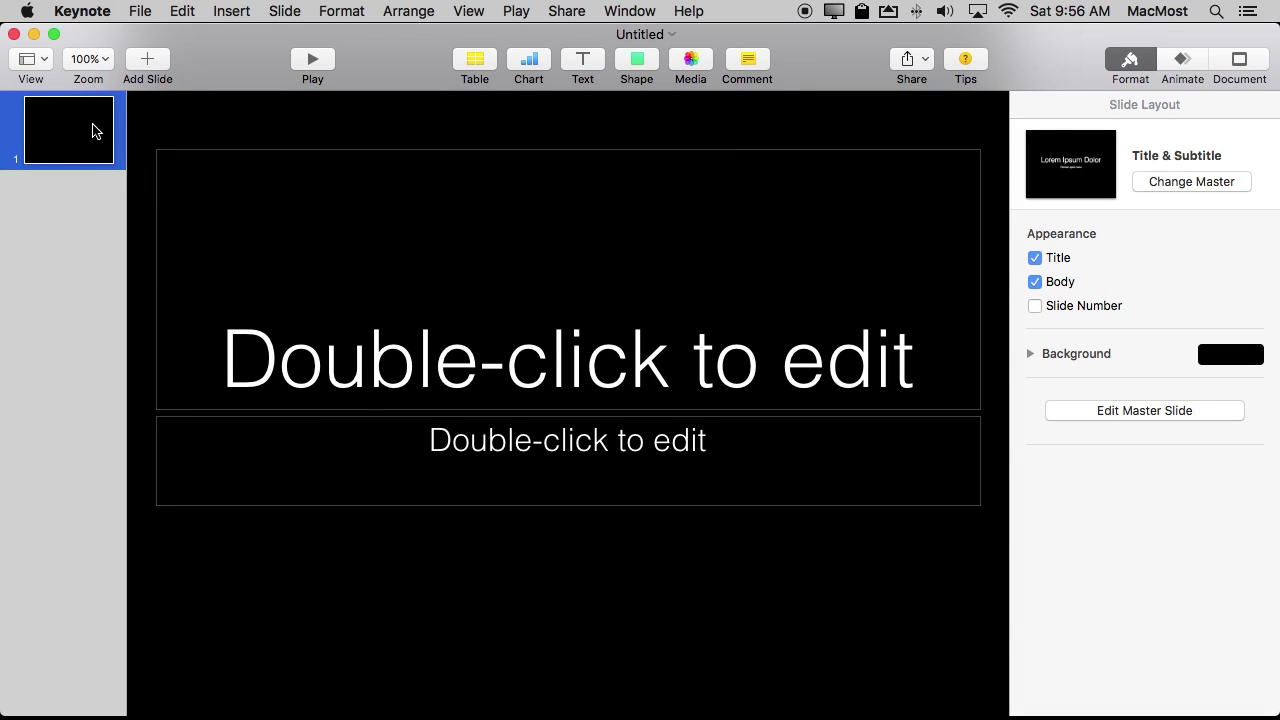
Title the first slide 'Photo Album' with the subtitle 'Our Trip'.
{"action": "double_click", "coordinate": [477, 330]}
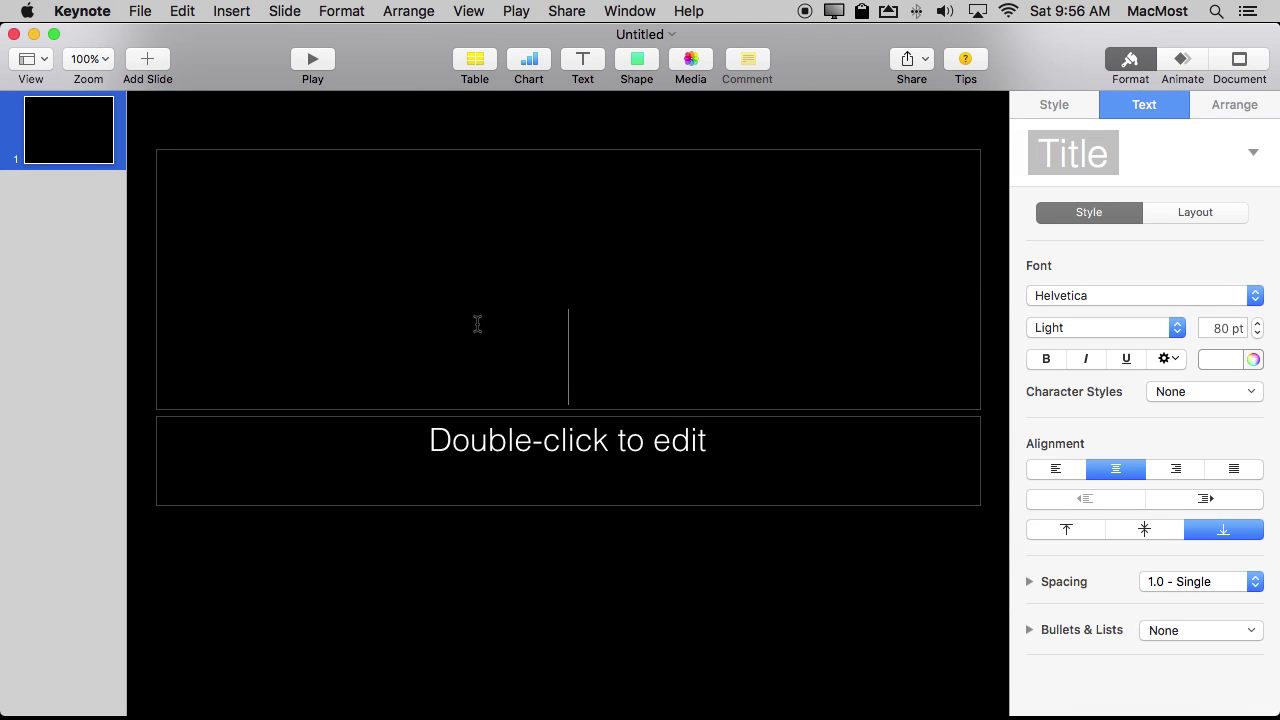
{"action": "type", "text": "Ph"}
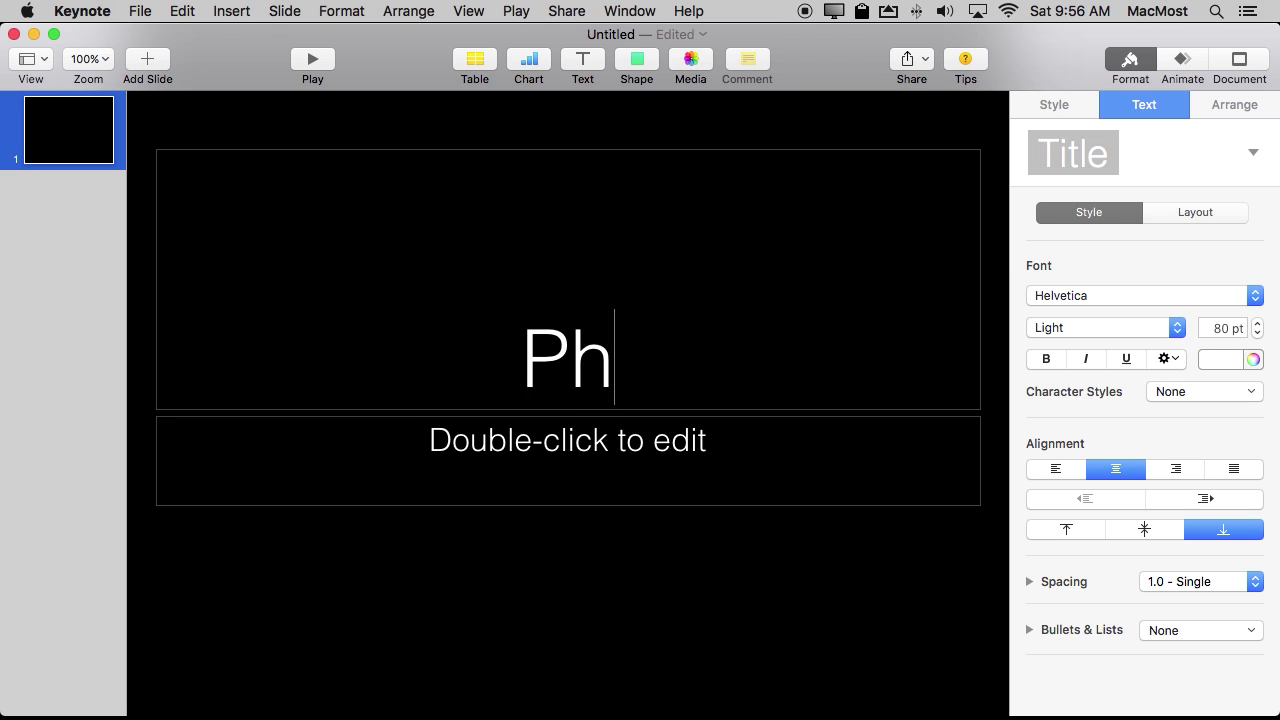
{"action": "type", "text": "oto Album"}
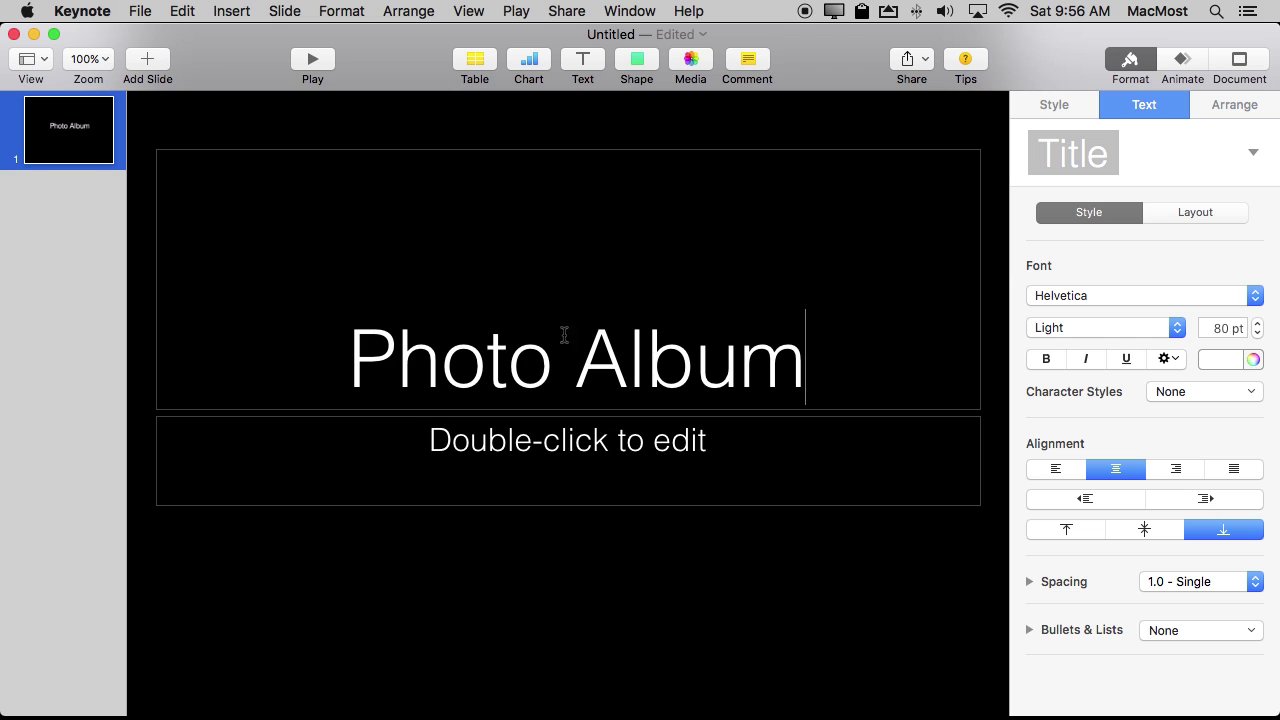
{"action": "double_click", "coordinate": [541, 463]}
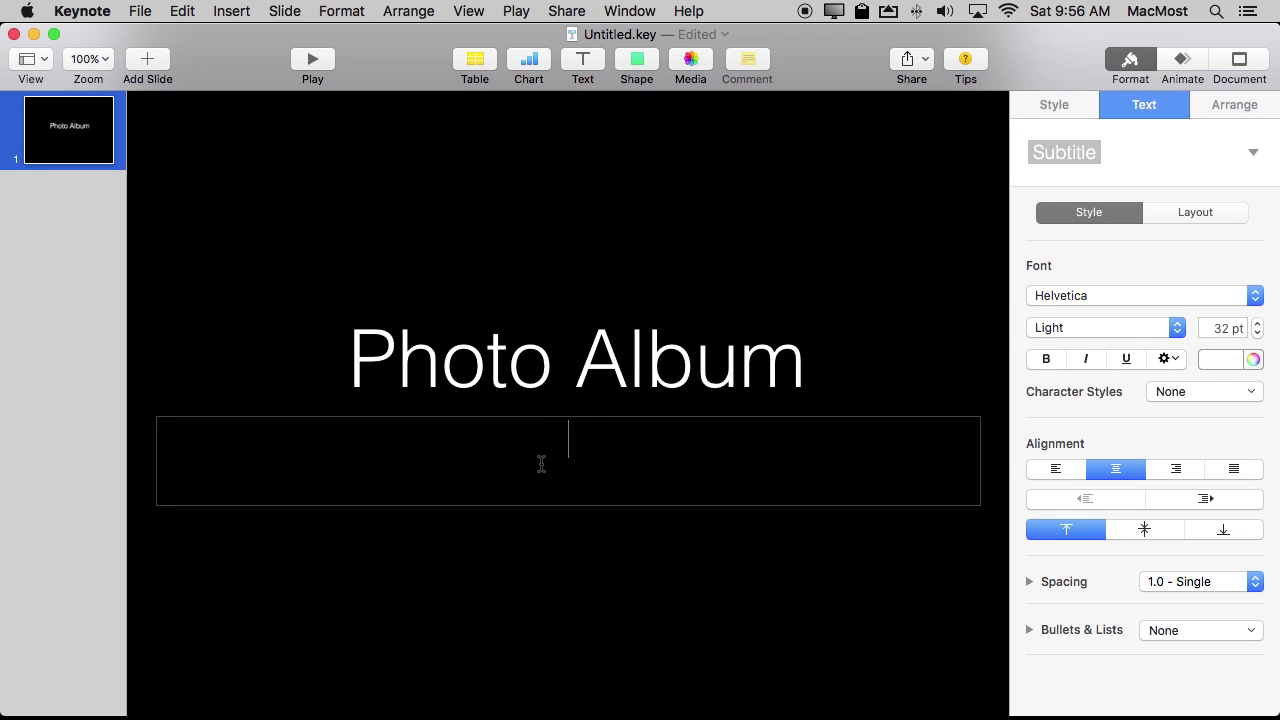
{"action": "type", "text": "Our Trip"}
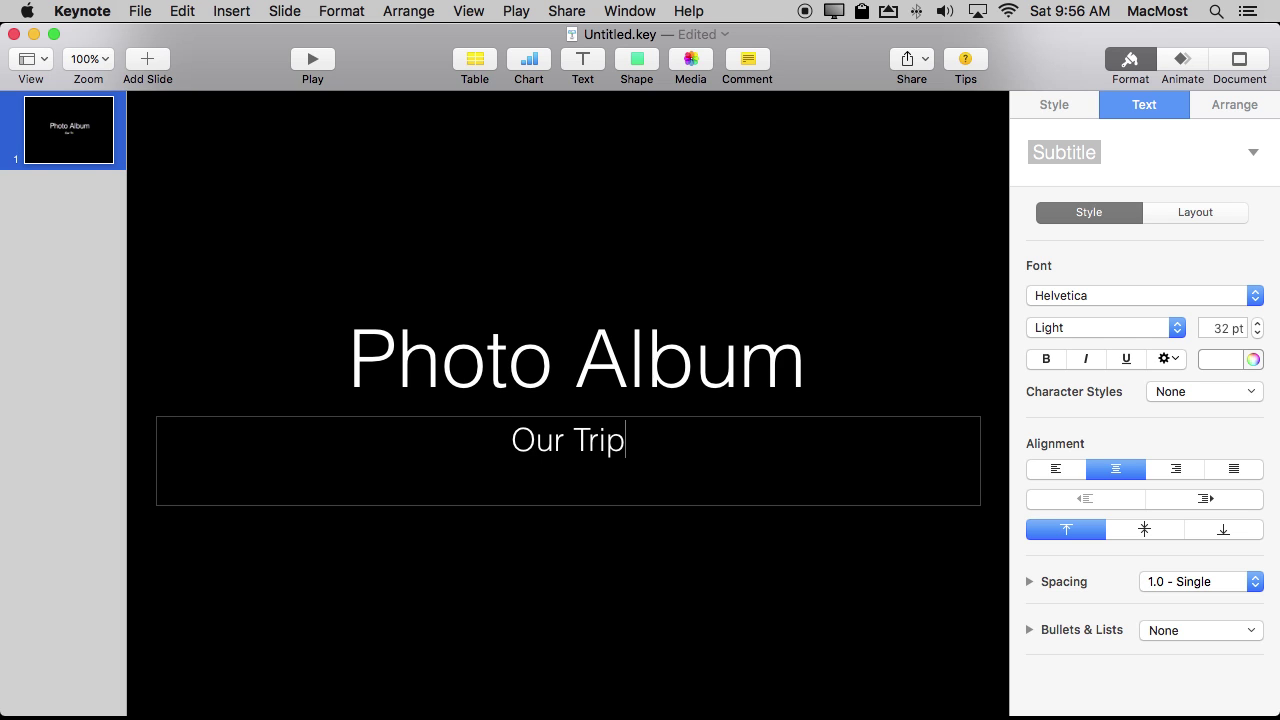
{"action": "left_click", "coordinate": [65, 261]}
{"action": "left_click", "coordinate": [147, 60]}
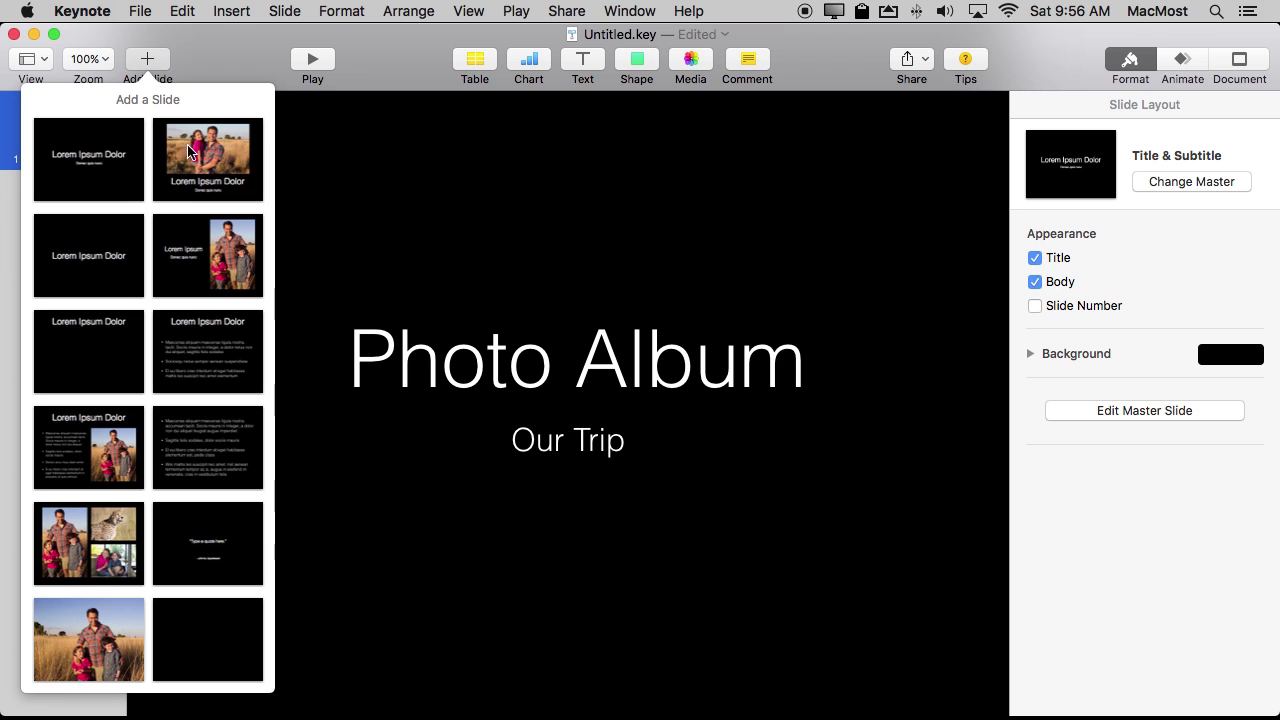
Add a Photo - 3 Up slide and replace the cheetah photo with the Baltimore ship.
{"action": "left_click", "coordinate": [68, 542]}
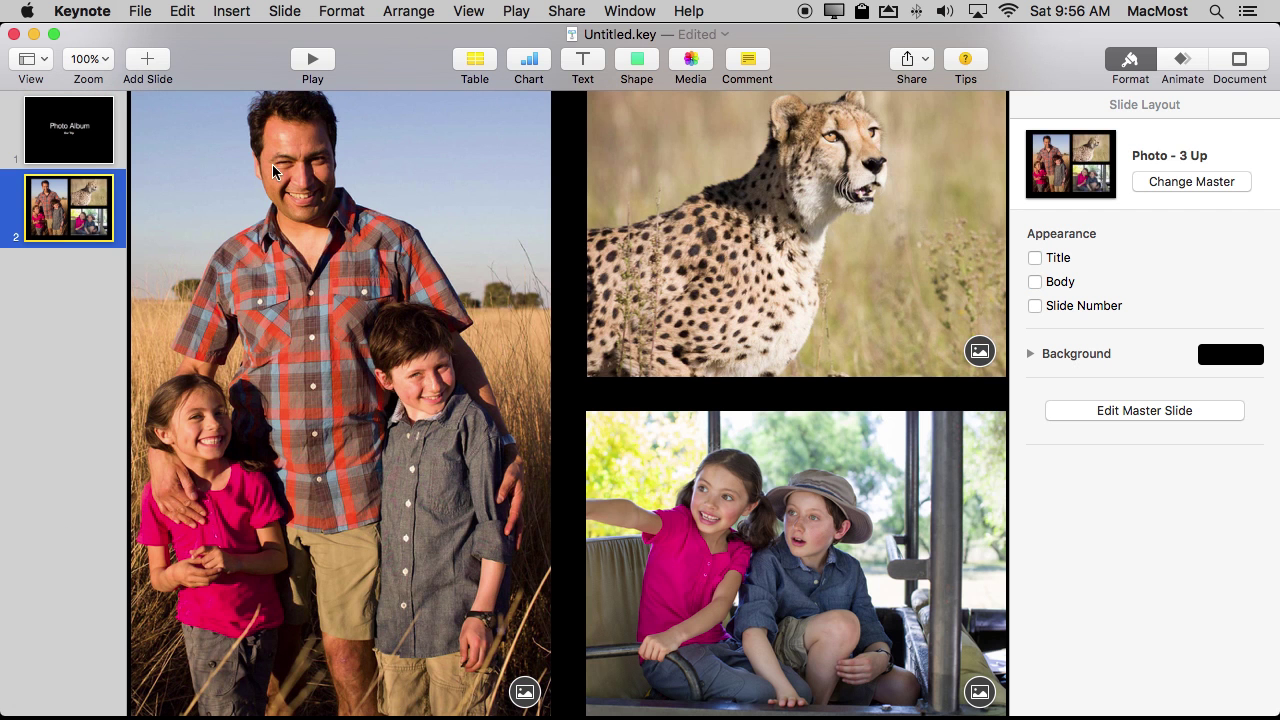
{"action": "left_click", "coordinate": [979, 352]}
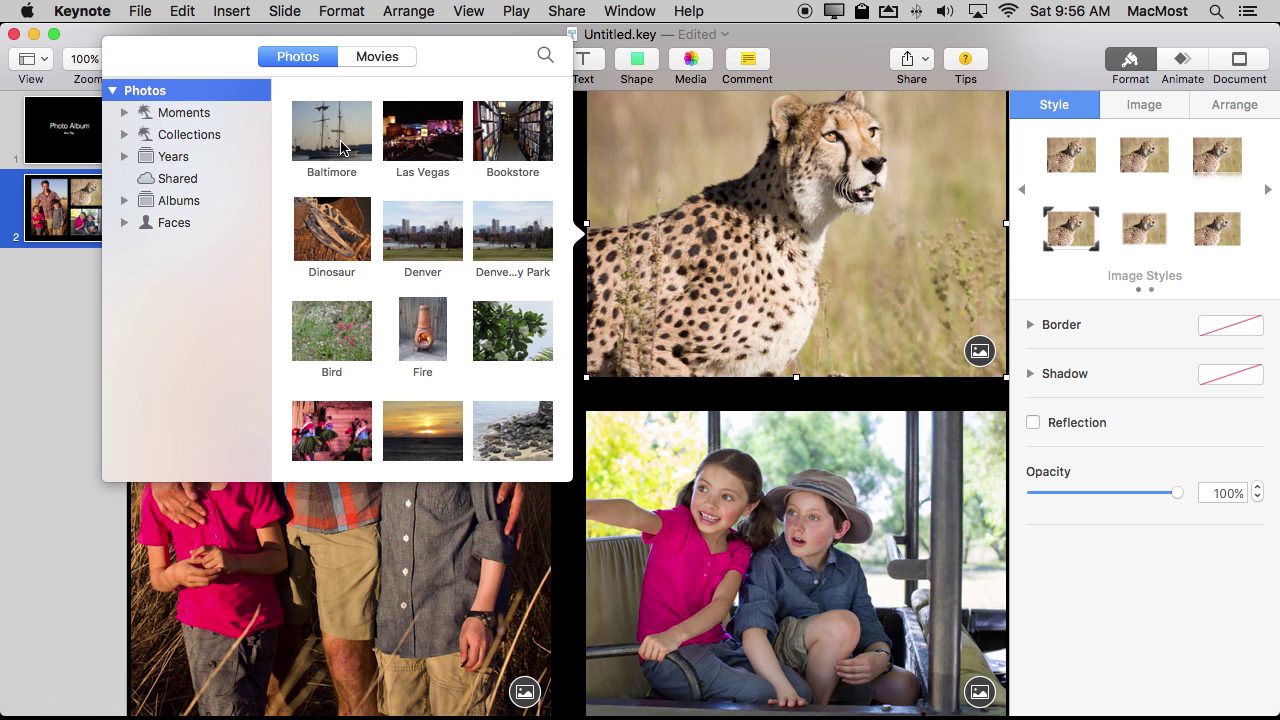
{"action": "left_click", "coordinate": [338, 147]}
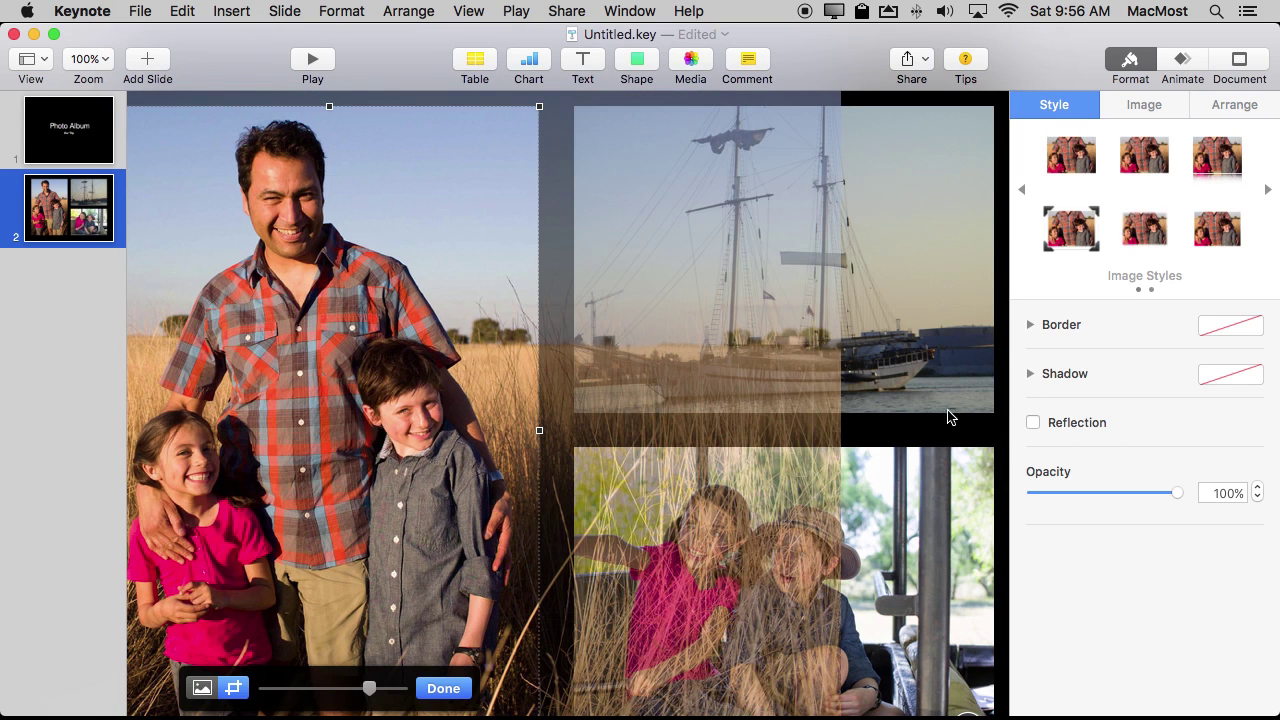
Replace the kids photo with Las Vegas and shift it up-left within its frame.
{"action": "left_click", "coordinate": [932, 518]}
{"action": "scroll", "coordinate": [932, 518], "scroll_direction": "down", "scroll_amount": 3}
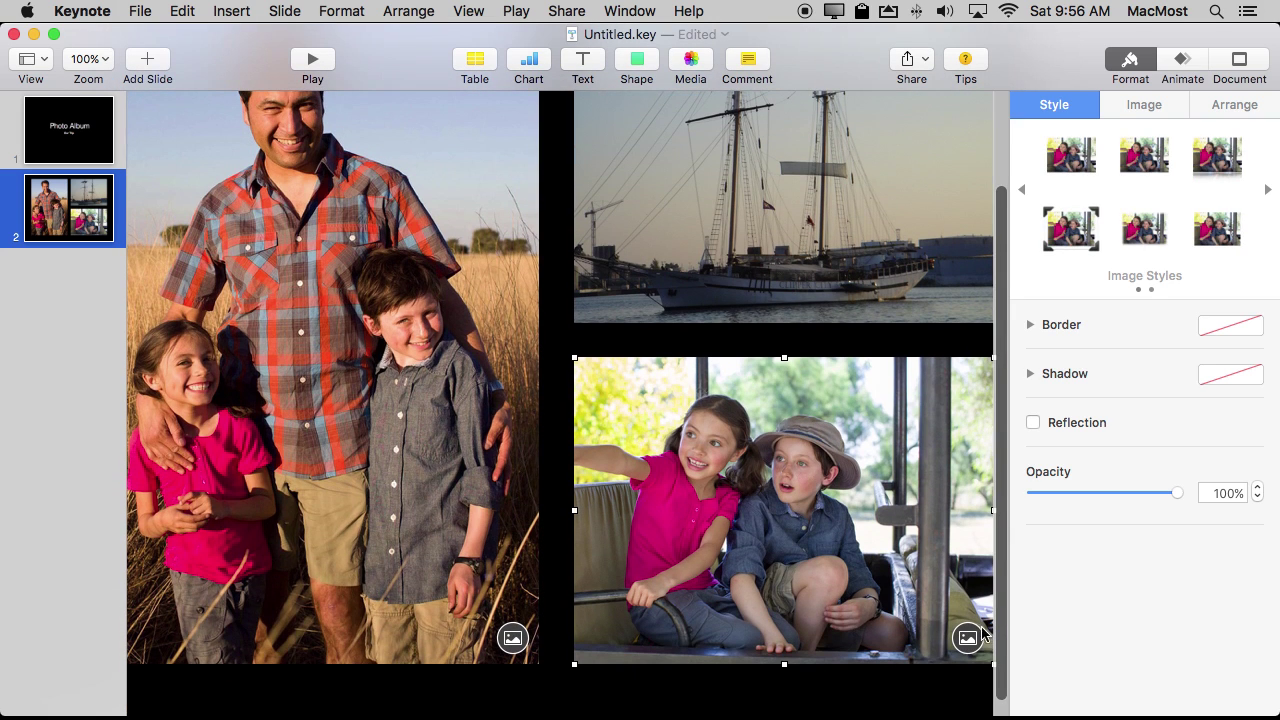
{"action": "left_click", "coordinate": [967, 638]}
{"action": "left_click", "coordinate": [422, 362]}
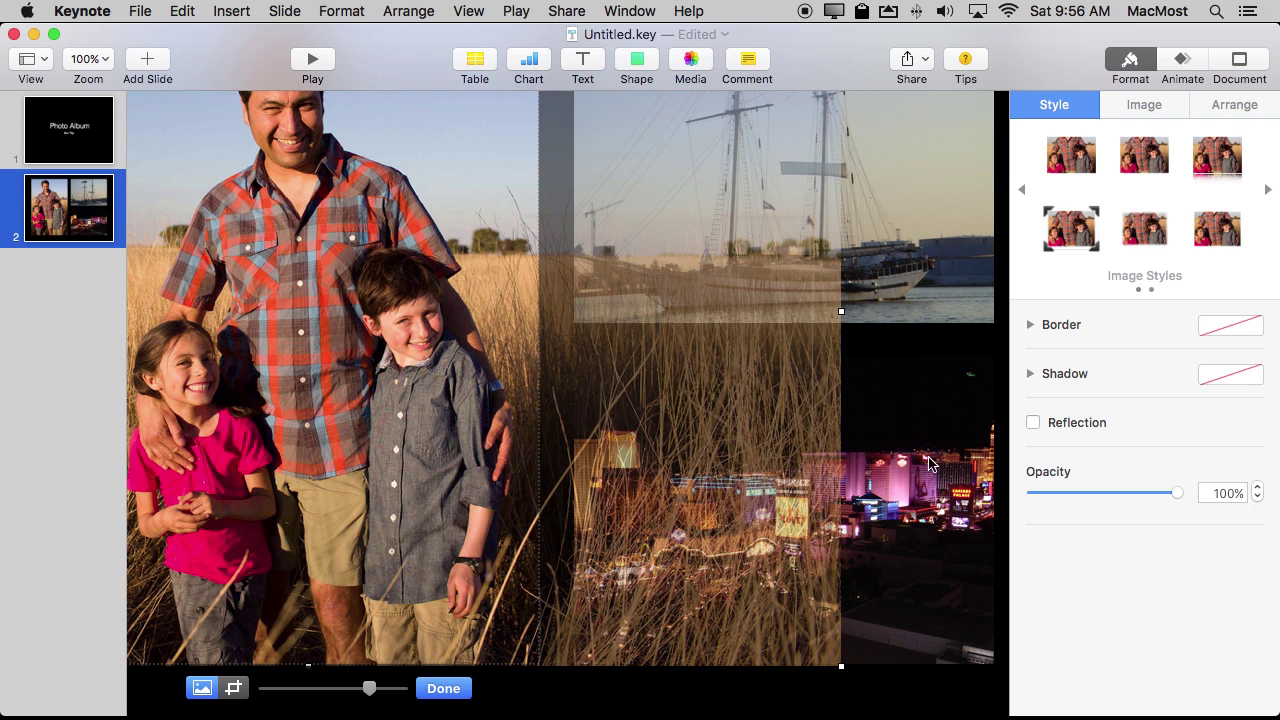
{"action": "left_click", "coordinate": [962, 458]}
{"action": "double_click", "coordinate": [742, 466]}
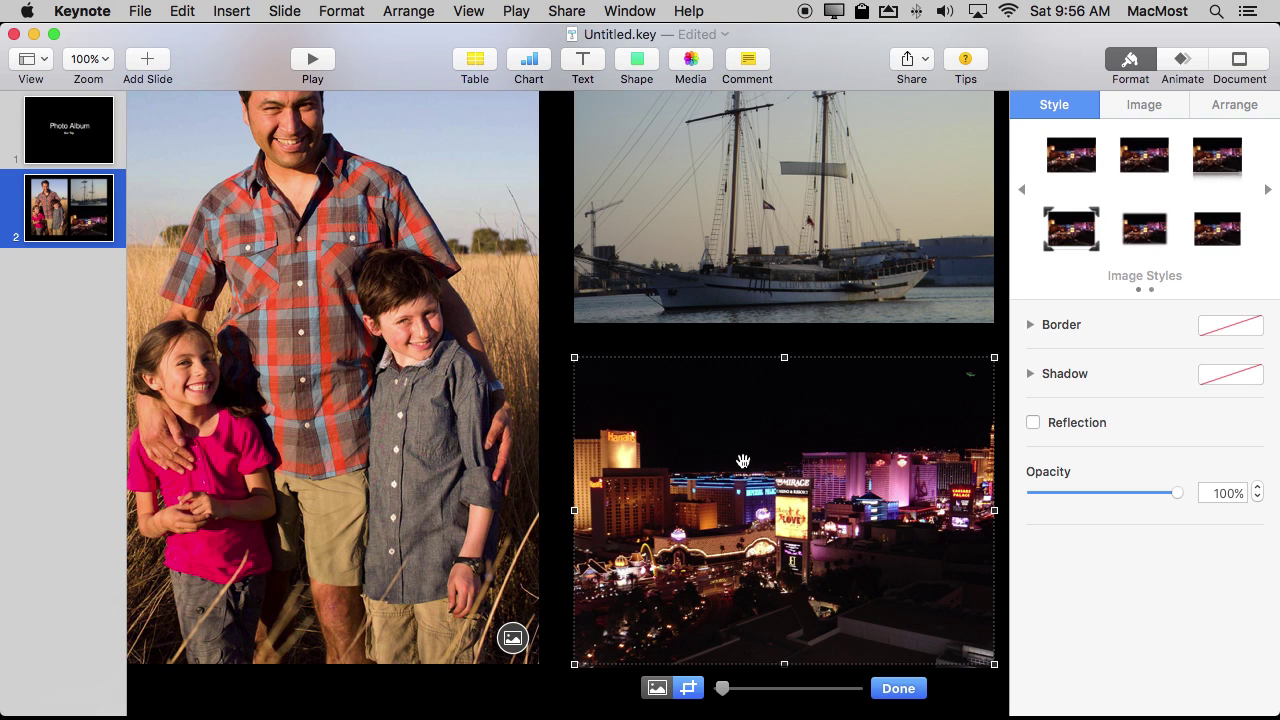
{"action": "left_click_drag", "start_coordinate": [771, 500], "coordinate": [790, 480]}
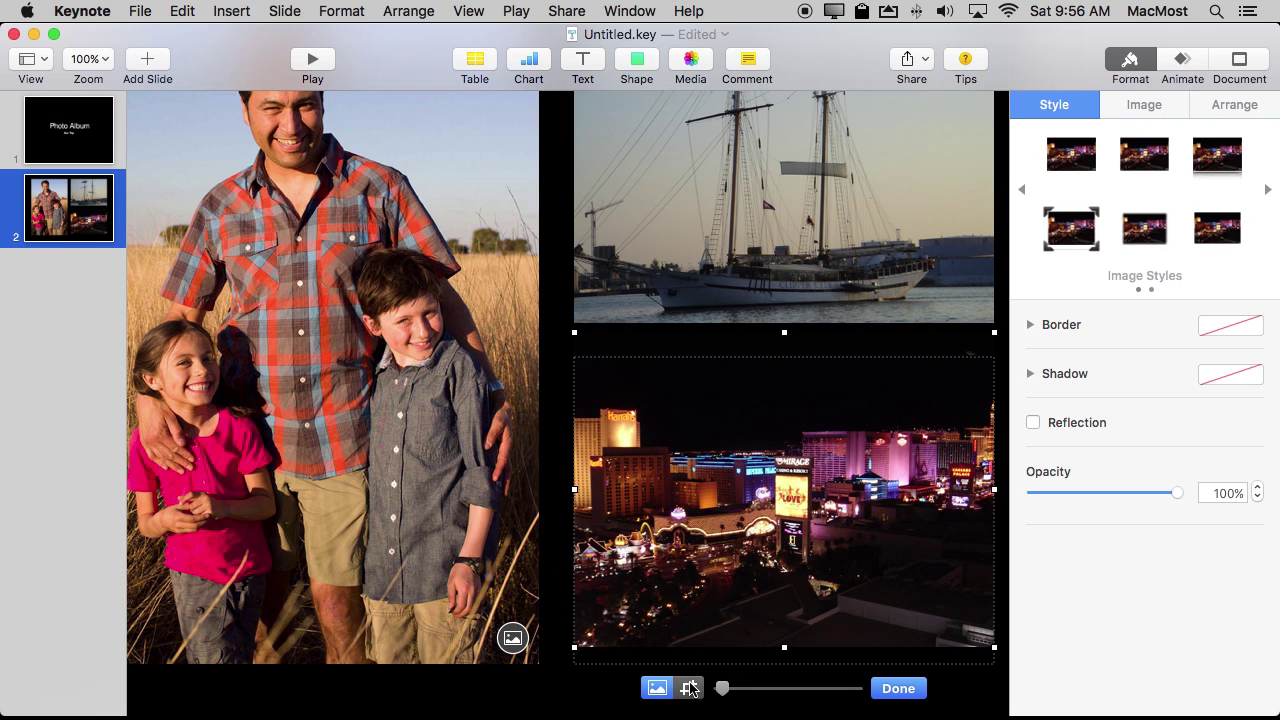
{"action": "left_click", "coordinate": [690, 688]}
{"action": "left_click", "coordinate": [658, 688]}
Replace the family photo on the left with the Dinosaur photo.
{"action": "left_click", "coordinate": [414, 514]}
{"action": "left_click", "coordinate": [512, 638]}
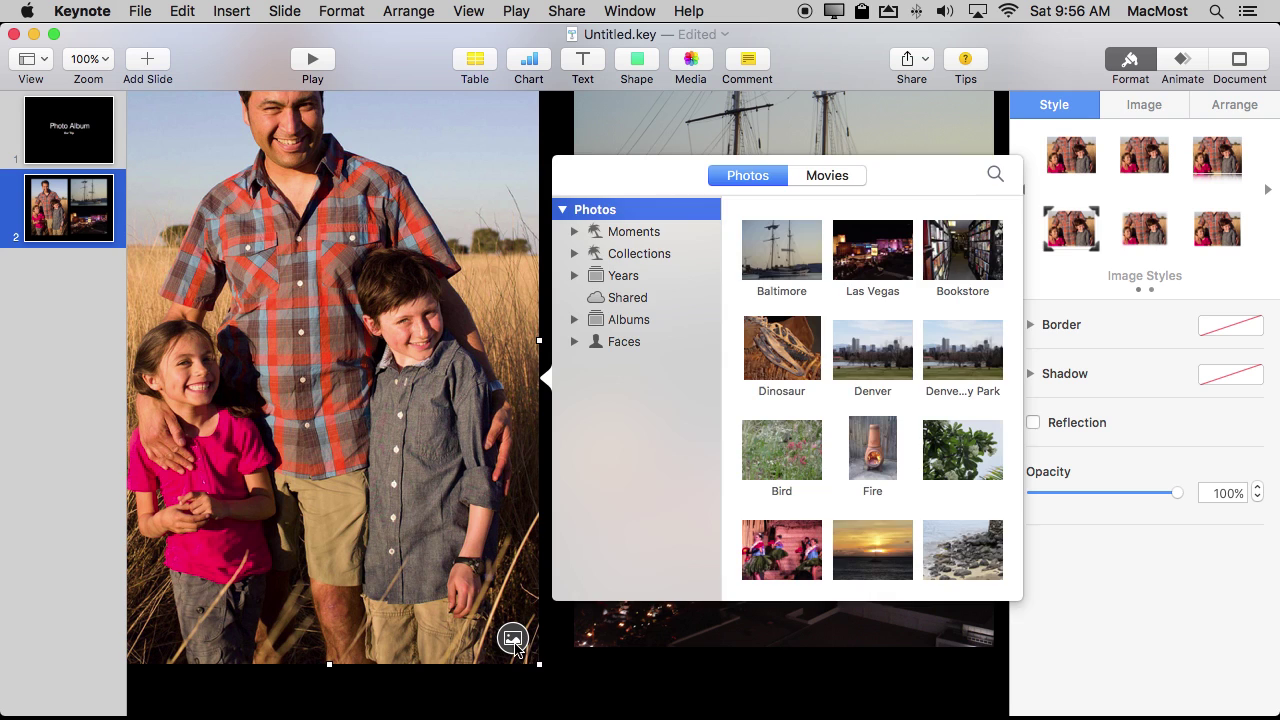
{"action": "left_click", "coordinate": [782, 350]}
{"action": "double_click", "coordinate": [786, 343]}
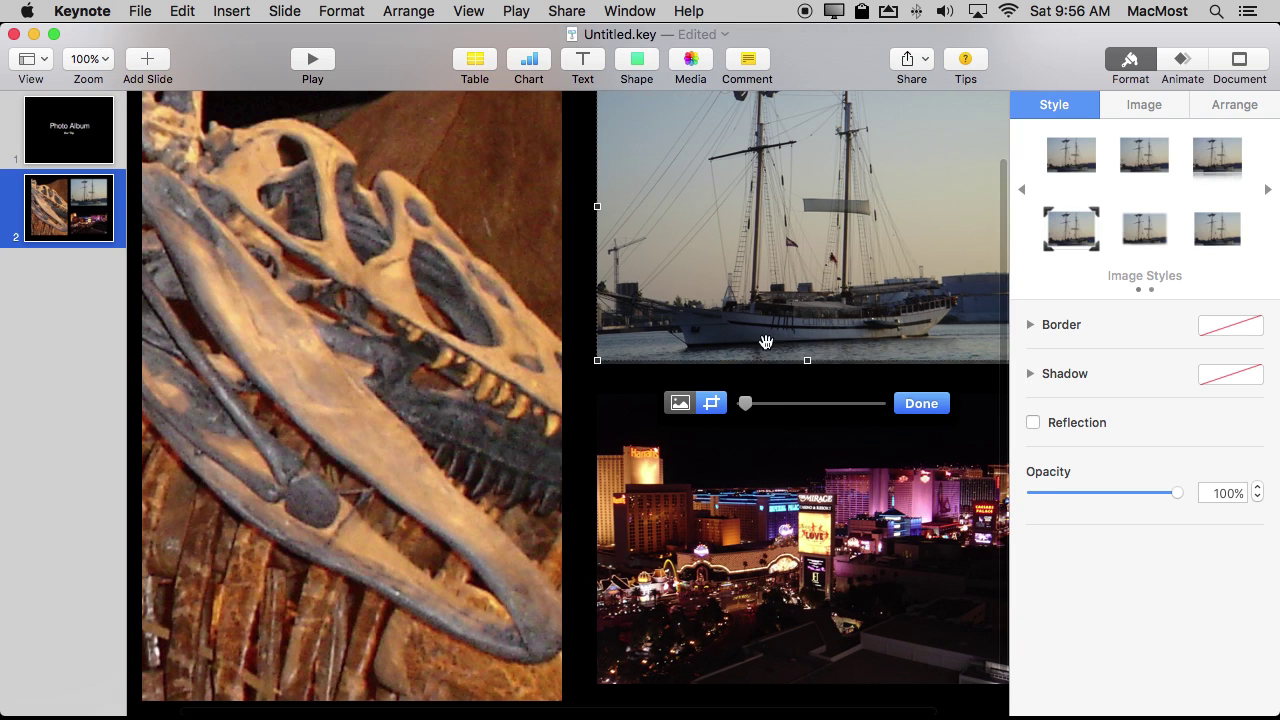
{"action": "left_click", "coordinate": [517, 310]}
{"action": "left_click", "coordinate": [596, 300]}
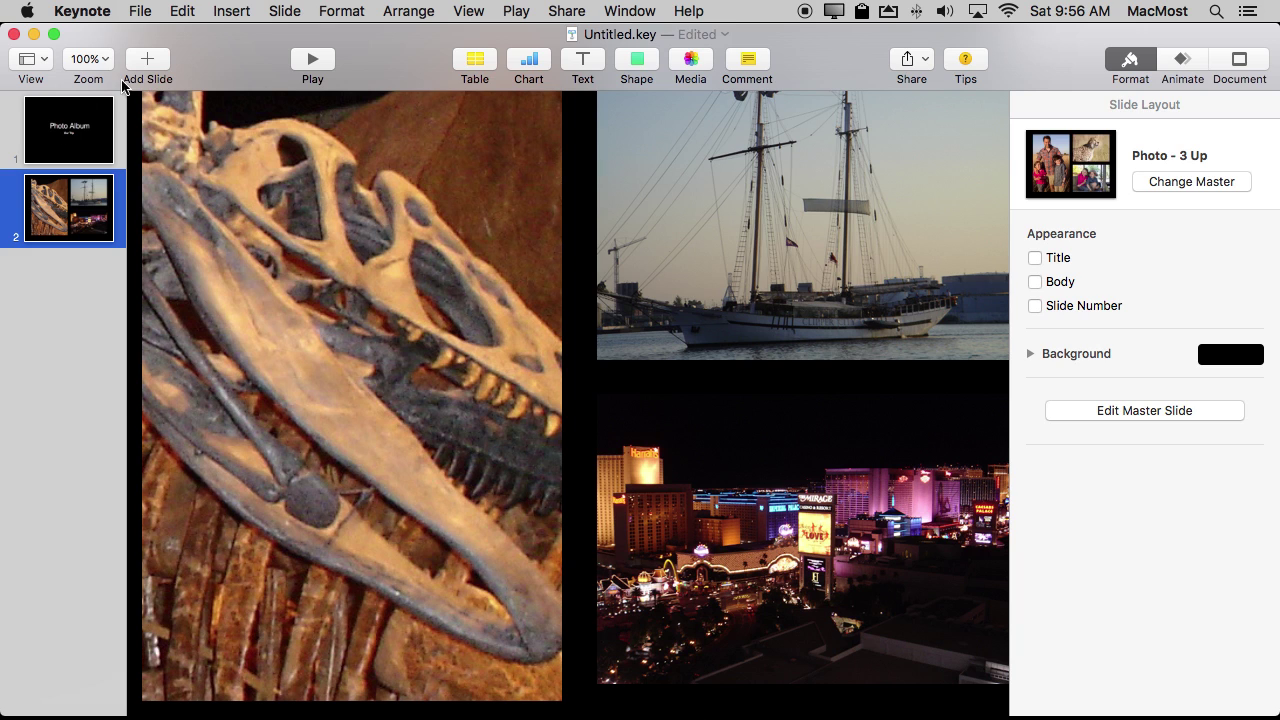
{"action": "left_click", "coordinate": [146, 62]}
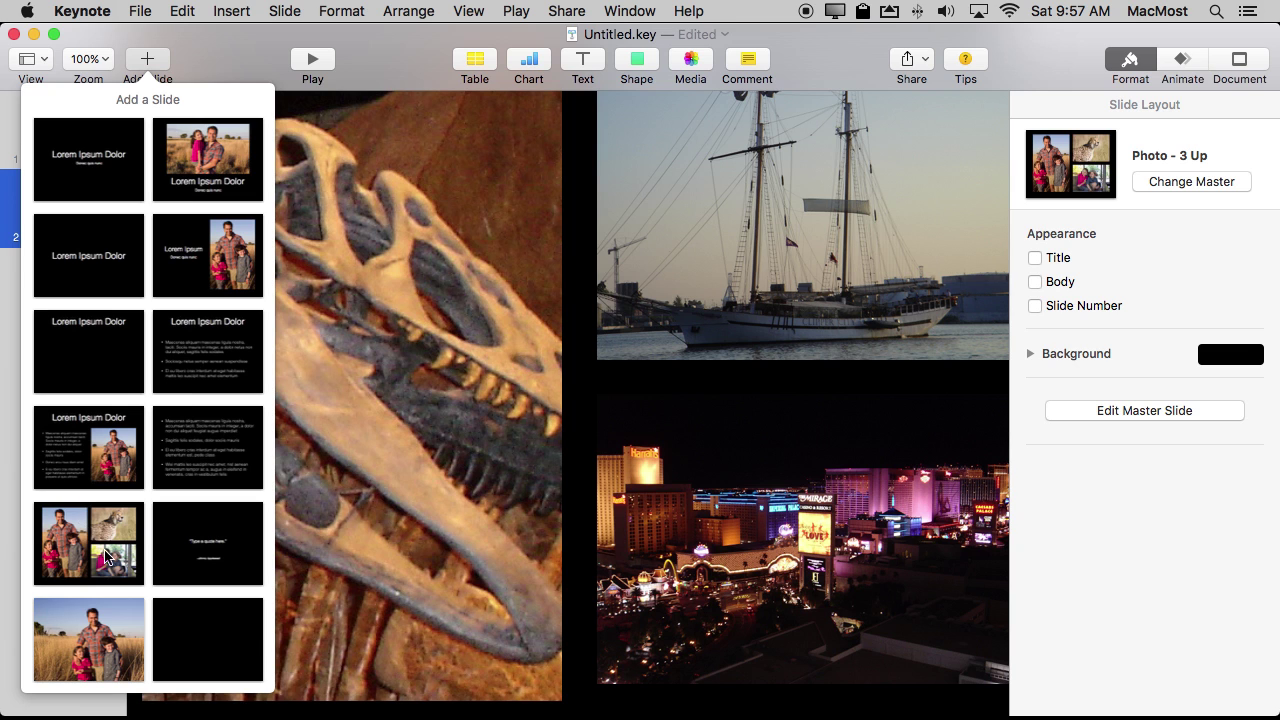
Add a Photo - Horizontal slide holding the boardwalk photo, titled 'Our Hotel'.
{"action": "left_click", "coordinate": [211, 160]}
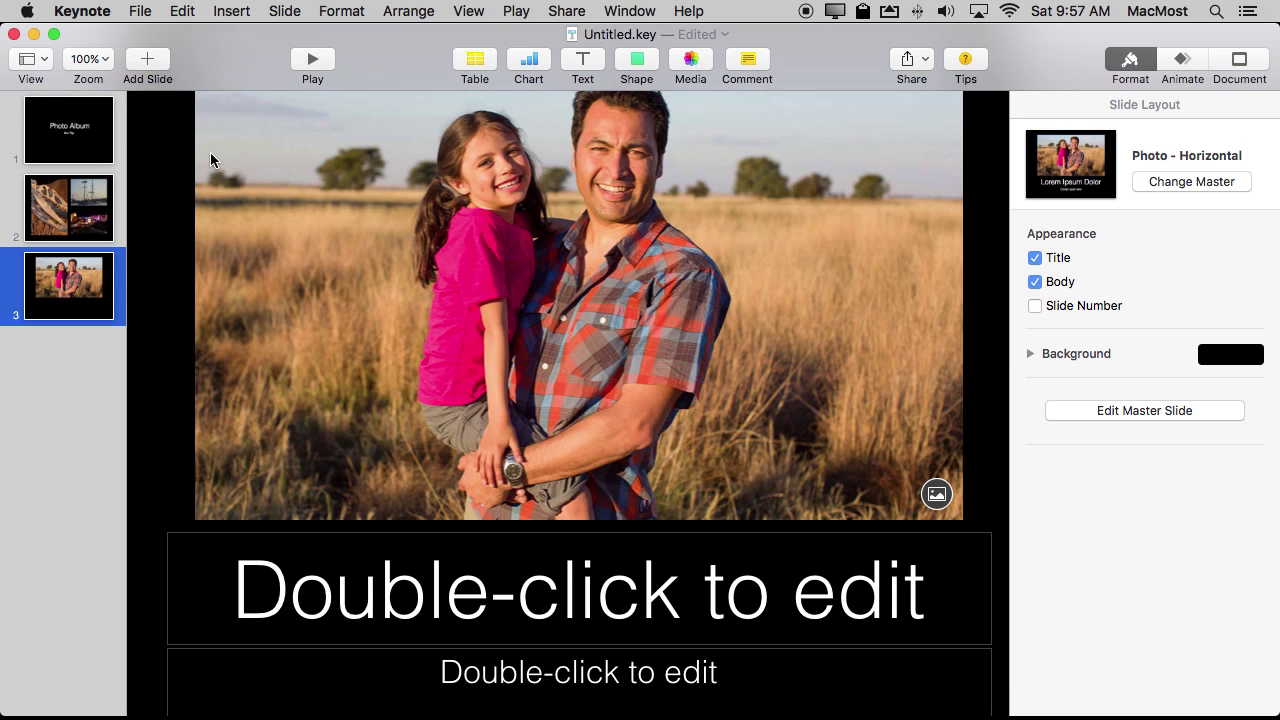
{"action": "left_click_drag", "start_coordinate": [1275, 460], "coordinate": [444, 231]}
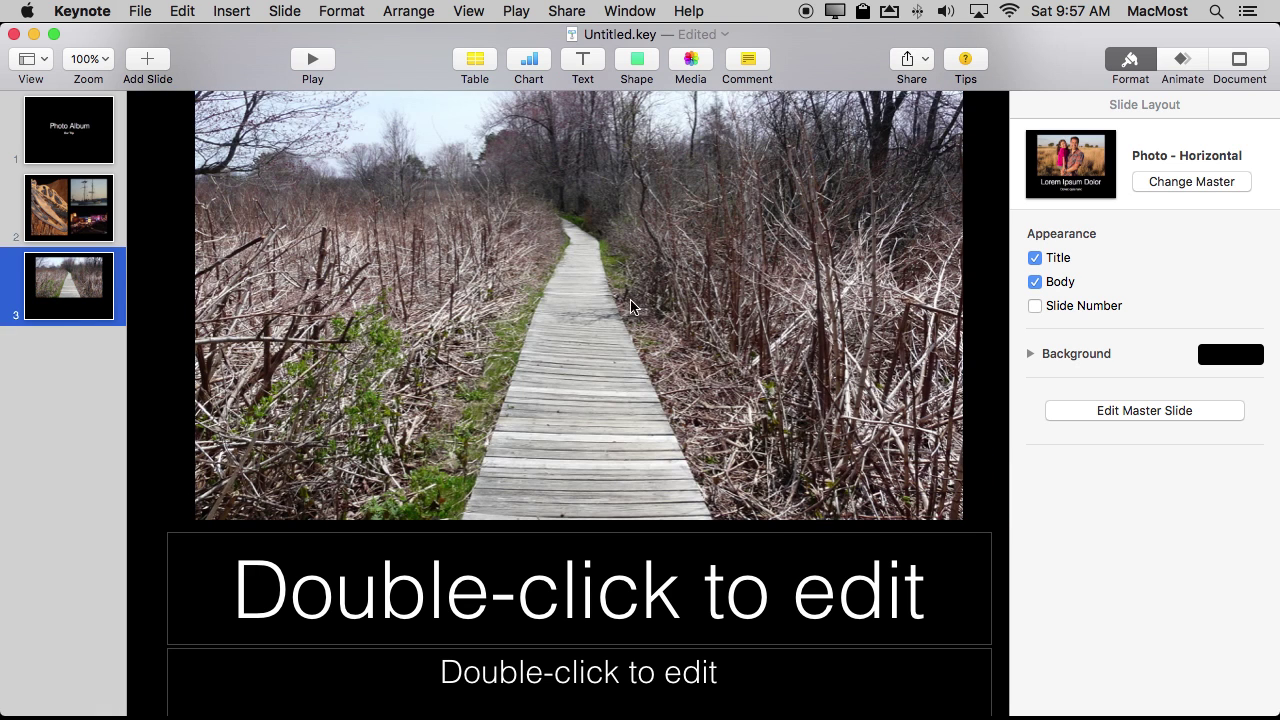
{"action": "double_click", "coordinate": [507, 617]}
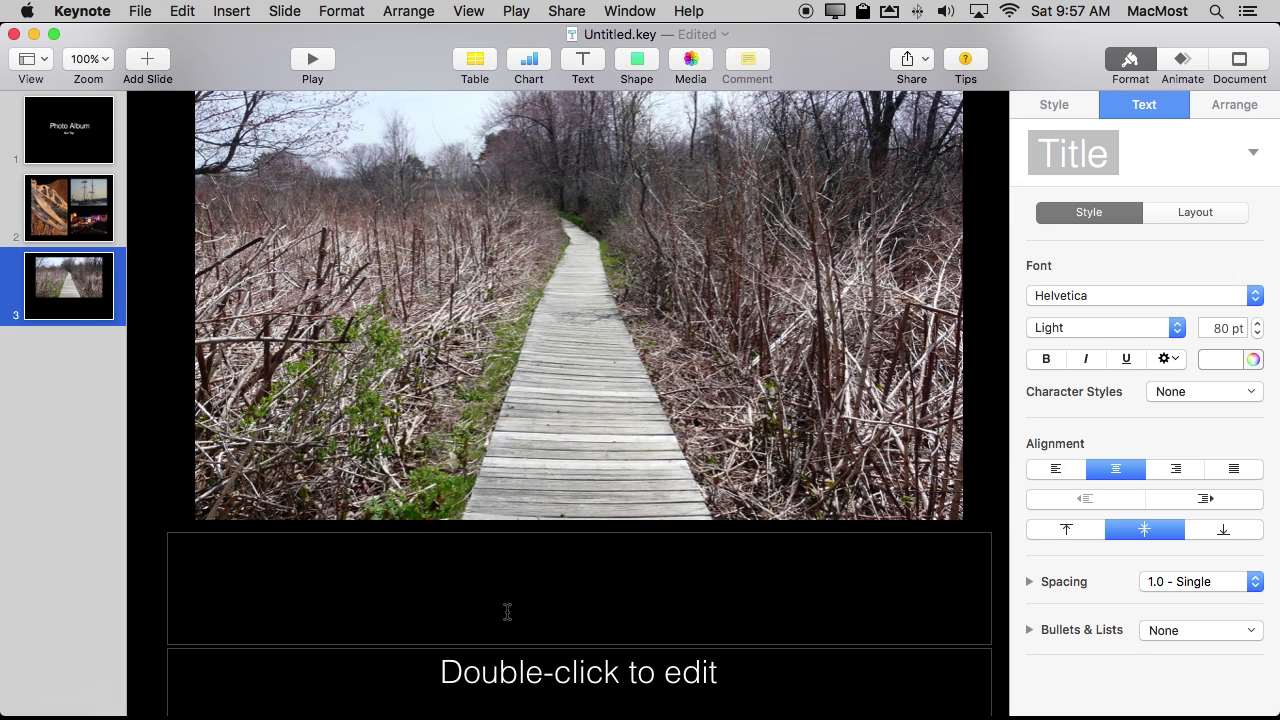
{"action": "type", "text": "Our Hotel"}
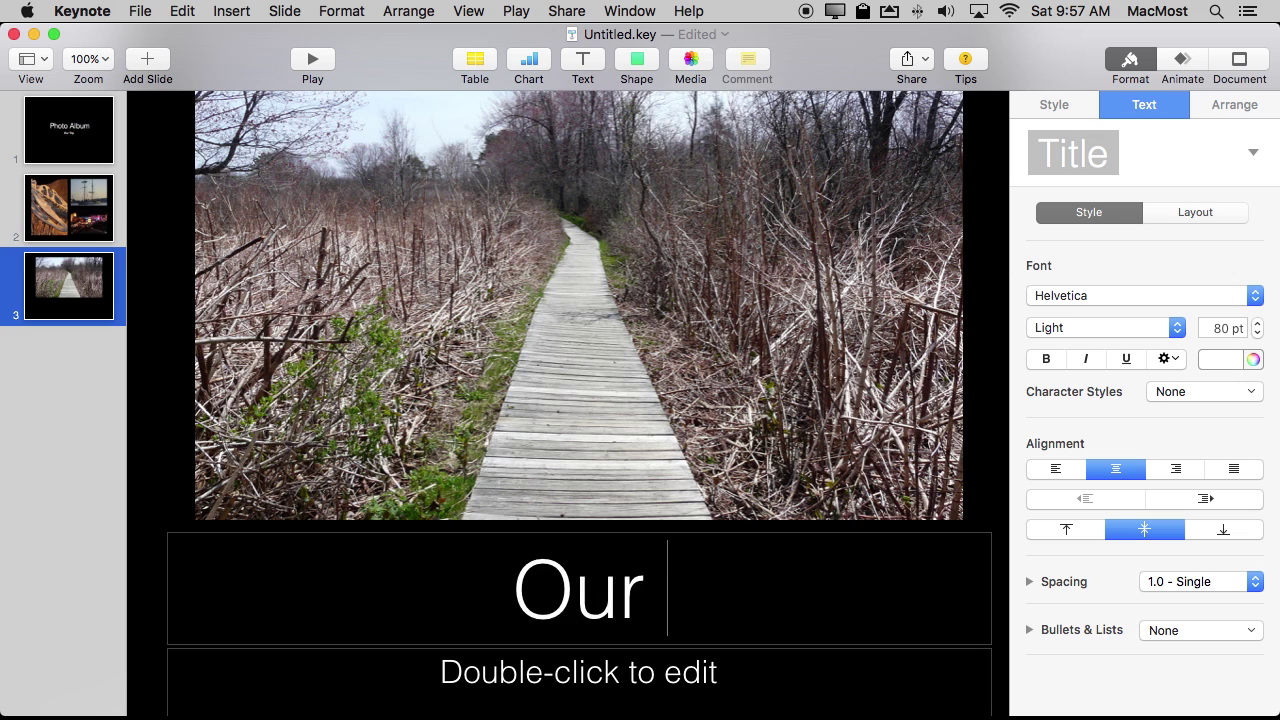
{"action": "left_click", "coordinate": [408, 458]}
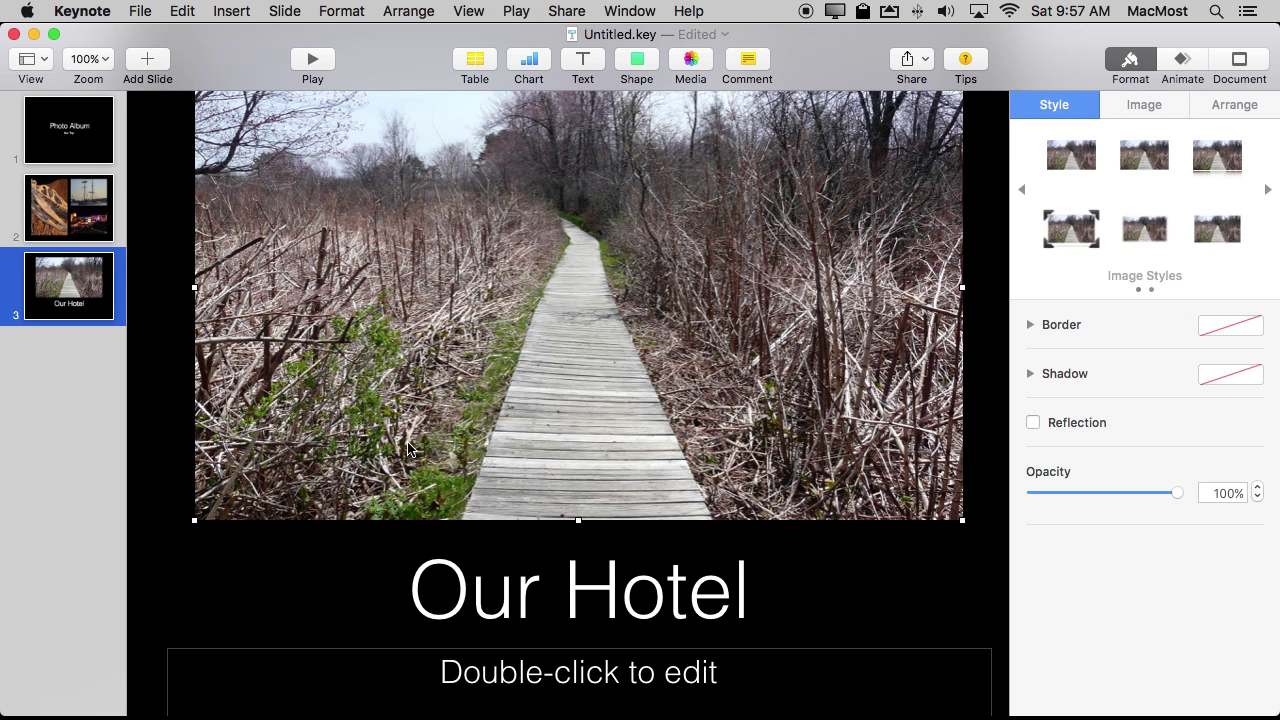
{"action": "left_click", "coordinate": [146, 62]}
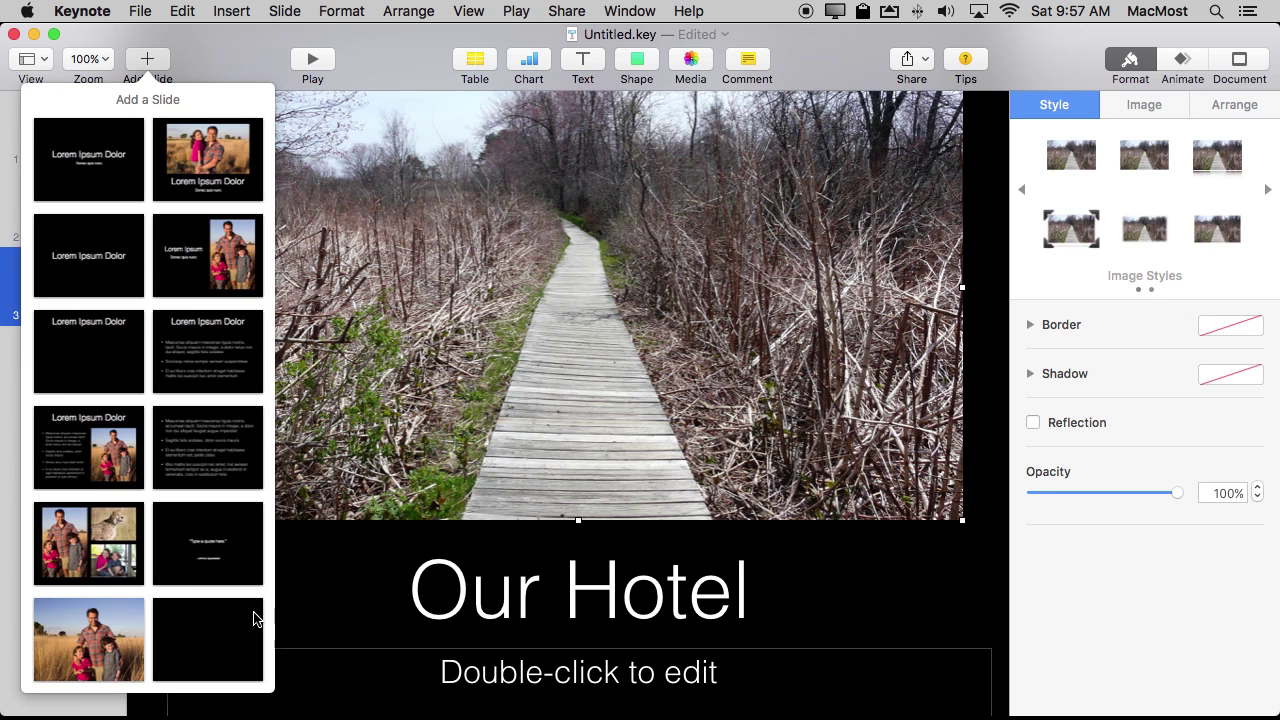
Add a blank slide and drag the second Tokyo lotus-field photo from Photos onto it.
{"action": "left_click", "coordinate": [217, 622]}
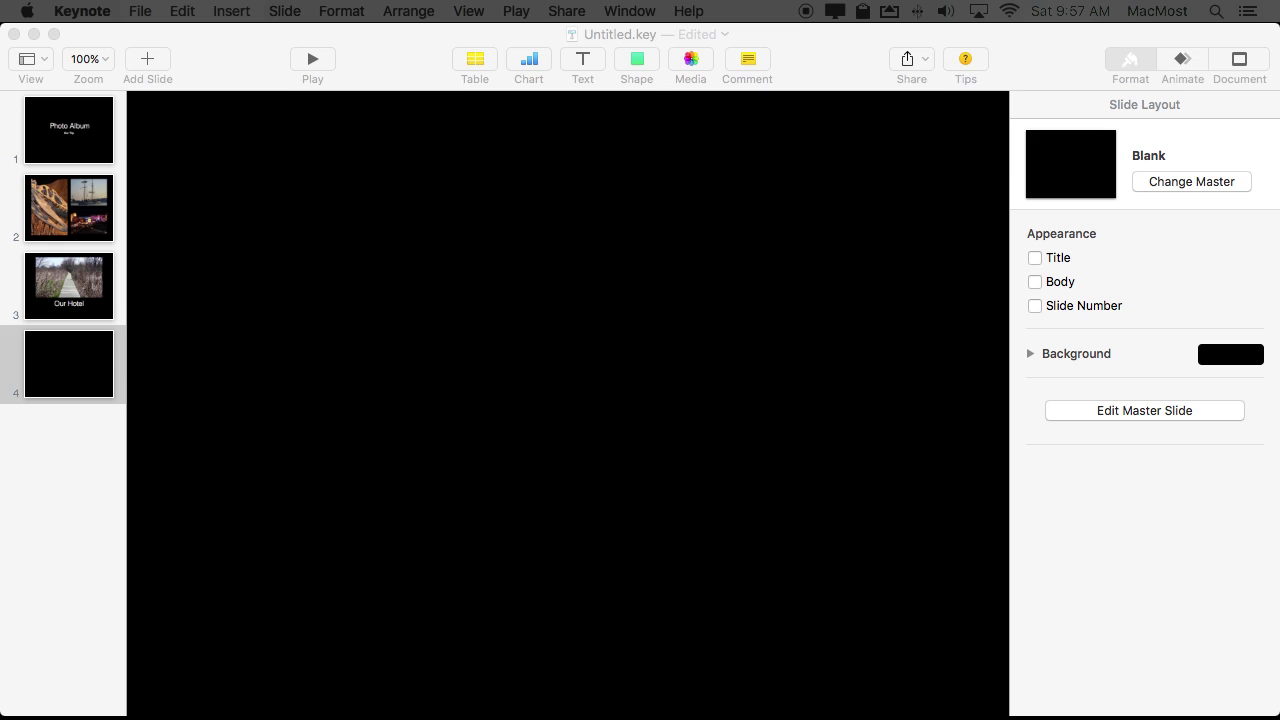
{"action": "left_click_drag", "start_coordinate": [1278, 150], "coordinate": [851, 109]}
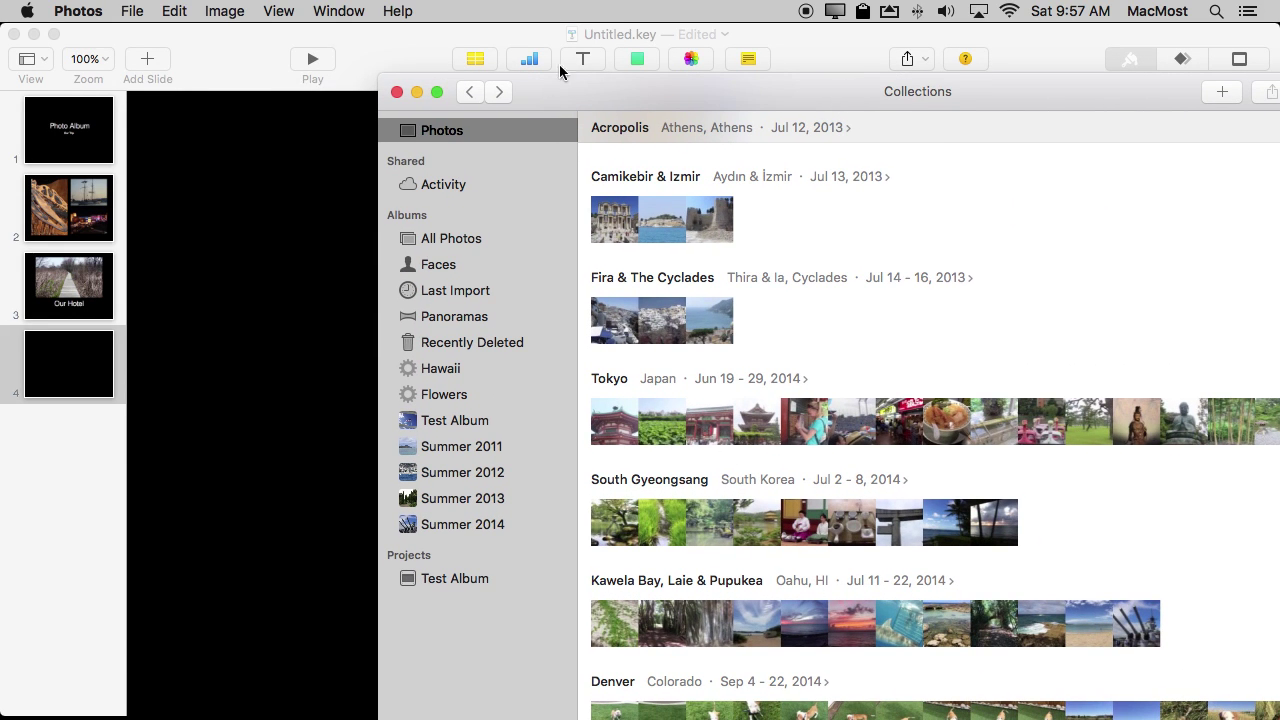
{"action": "double_click", "coordinate": [655, 428]}
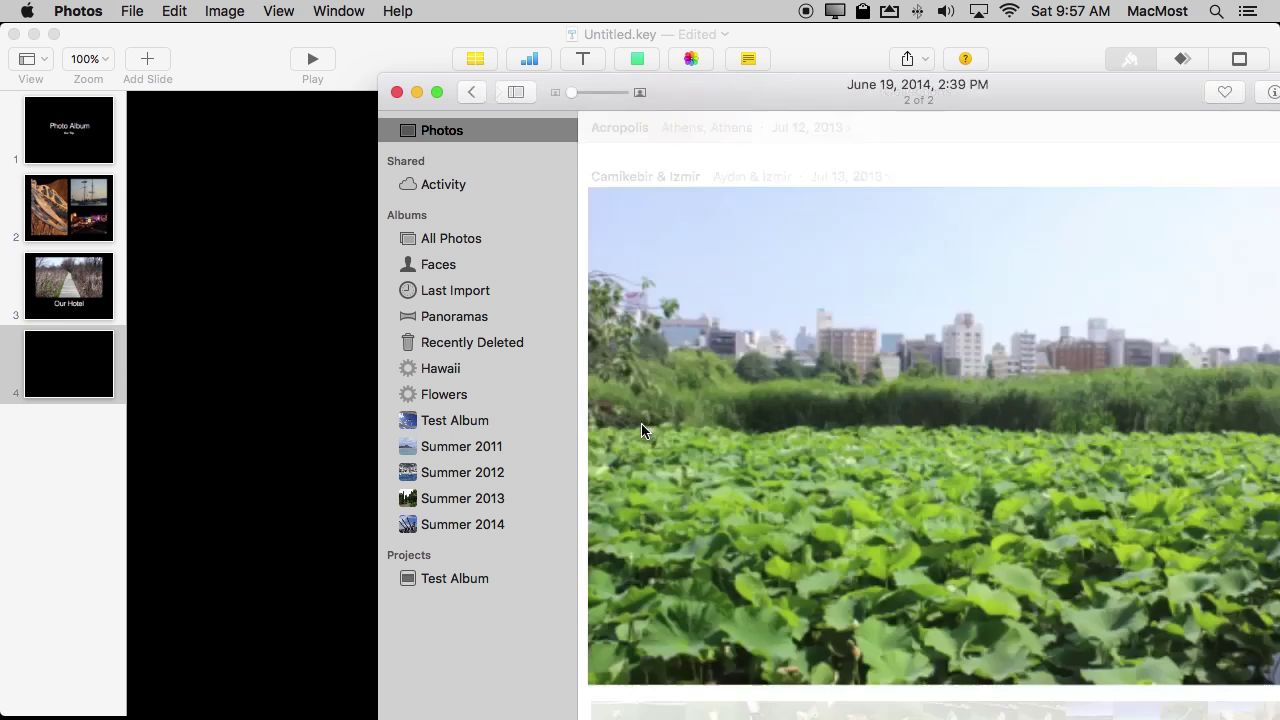
{"action": "left_click_drag", "start_coordinate": [948, 474], "coordinate": [279, 261]}
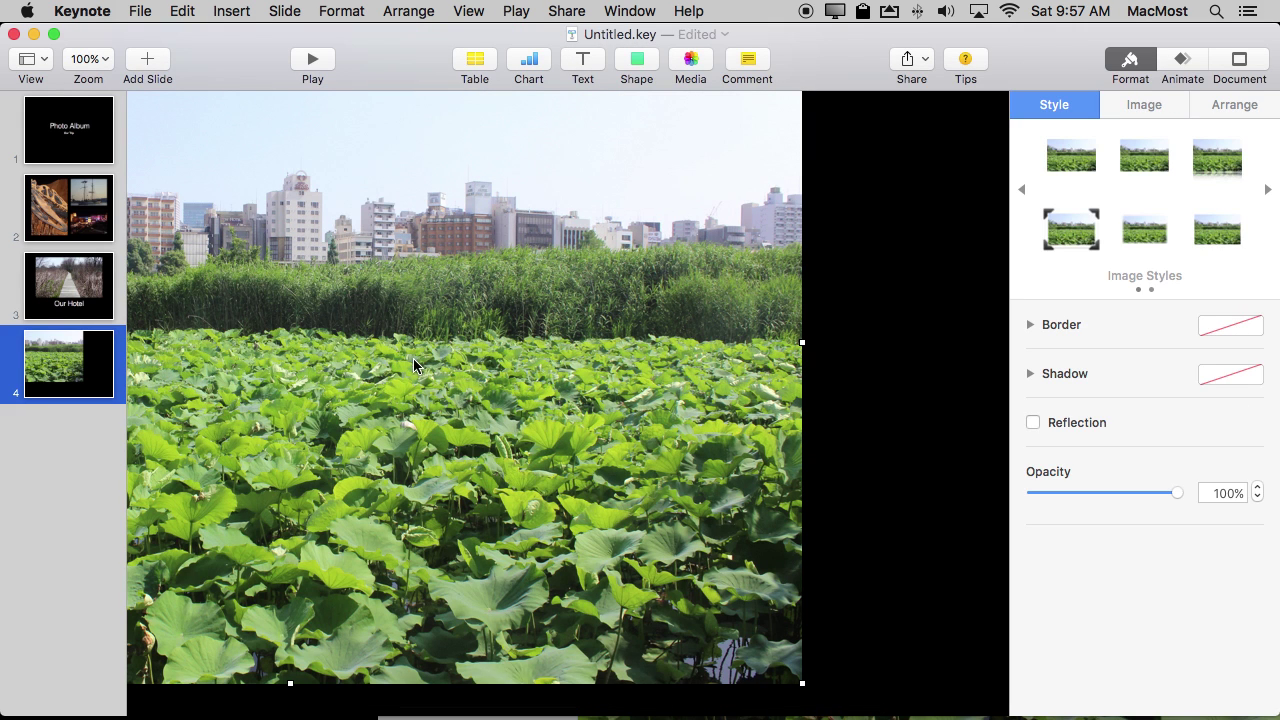
Shrink the lotus photo and move it toward the slide centre.
{"action": "mouse_move", "coordinate": [805, 690]}
{"action": "left_click_drag", "start_coordinate": [803, 683], "coordinate": [662, 448]}
{"action": "left_click_drag", "start_coordinate": [649, 249], "coordinate": [937, 171]}
{"action": "left_click_drag", "start_coordinate": [666, 208], "coordinate": [362, 318]}
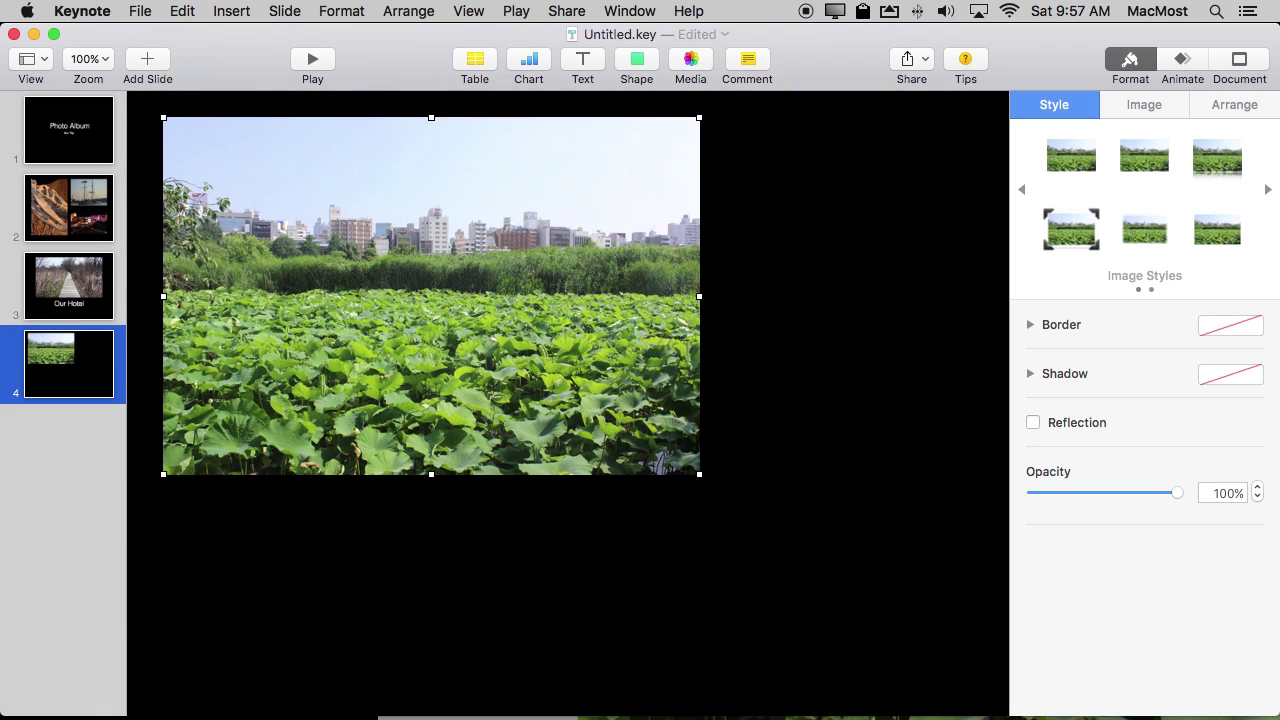
Add the thatched-cottage photo and resize both photos to sit side by side.
{"action": "left_click_drag", "start_coordinate": [700, 716], "coordinate": [749, 369]}
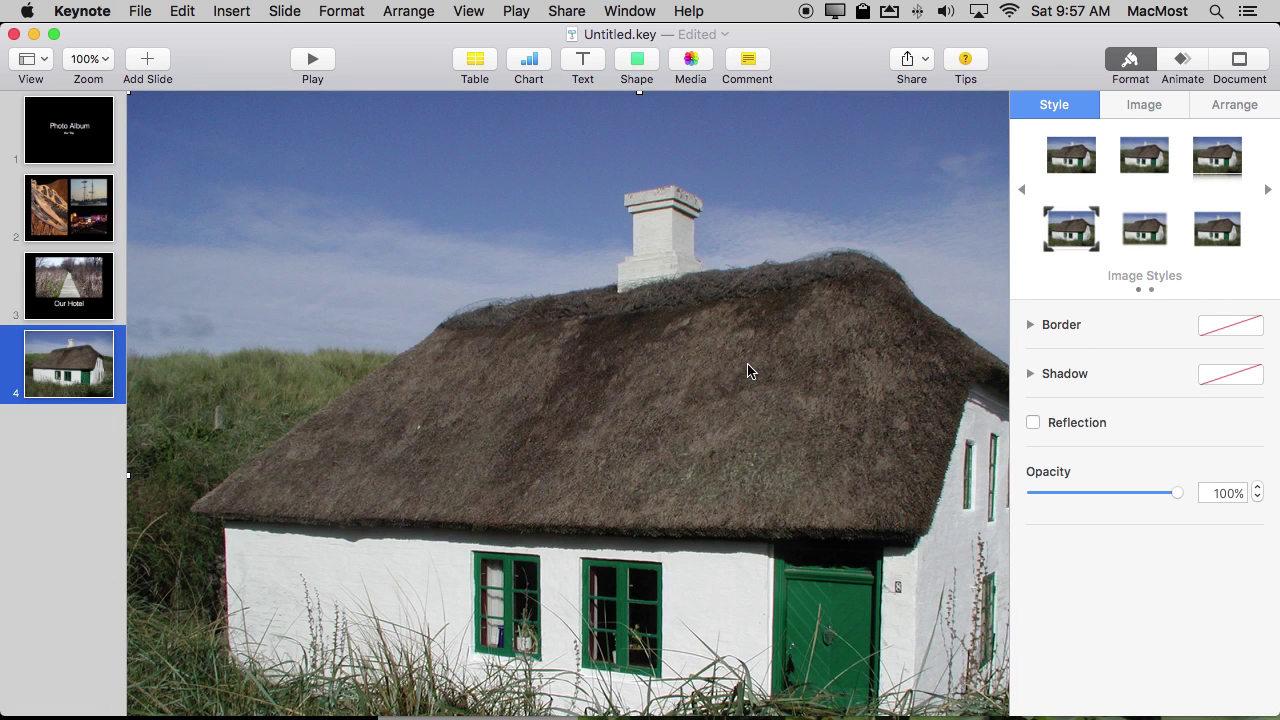
{"action": "left_click_drag", "start_coordinate": [128, 92], "coordinate": [748, 470]}
{"action": "left_click_drag", "start_coordinate": [990, 700], "coordinate": [742, 434]}
{"action": "left_click_drag", "start_coordinate": [278, 250], "coordinate": [394, 389]}
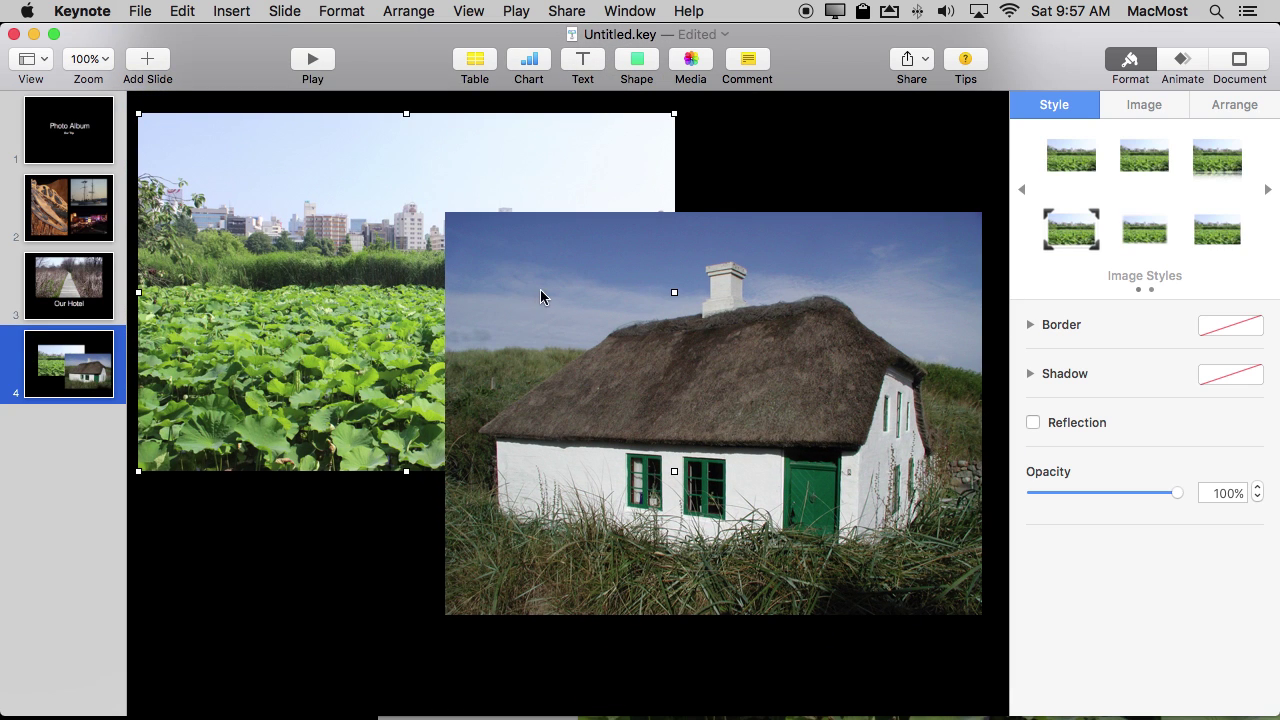
{"action": "left_click_drag", "start_coordinate": [543, 294], "coordinate": [746, 655]}
{"action": "left_click", "coordinate": [587, 420]}
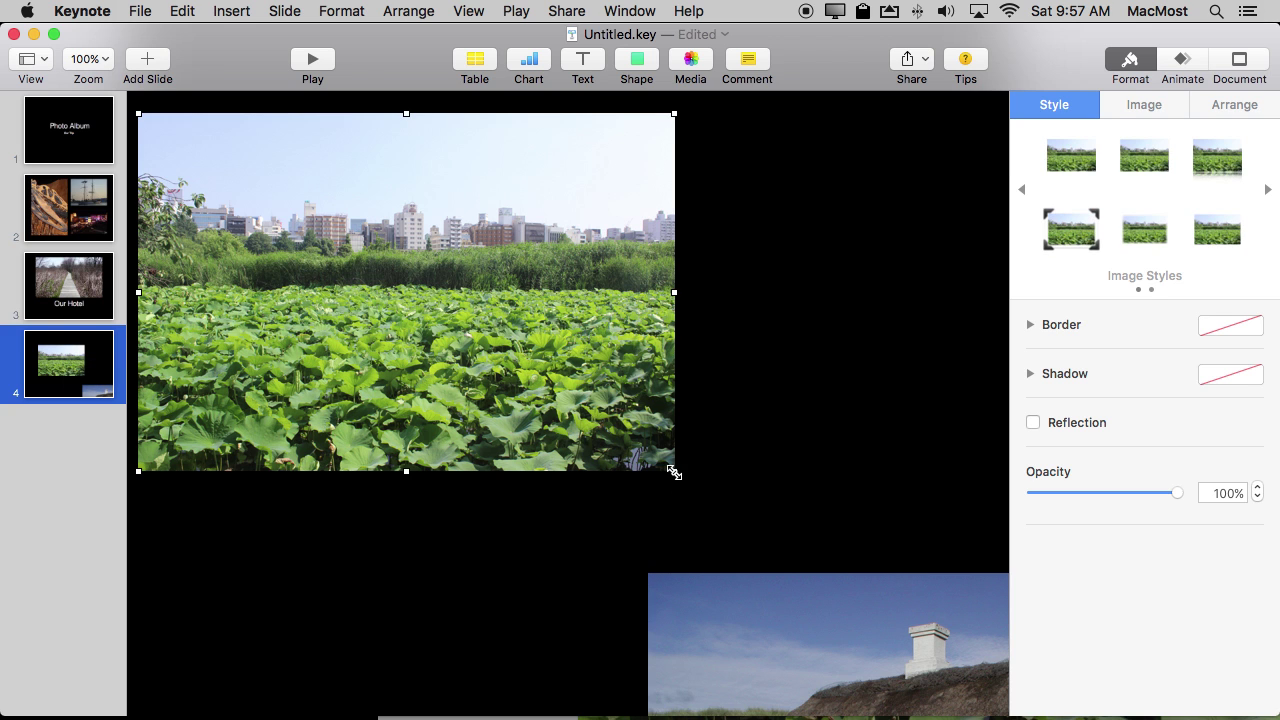
{"action": "left_click_drag", "start_coordinate": [674, 472], "coordinate": [441, 313]}
{"action": "left_click_drag", "start_coordinate": [766, 580], "coordinate": [450, 285]}
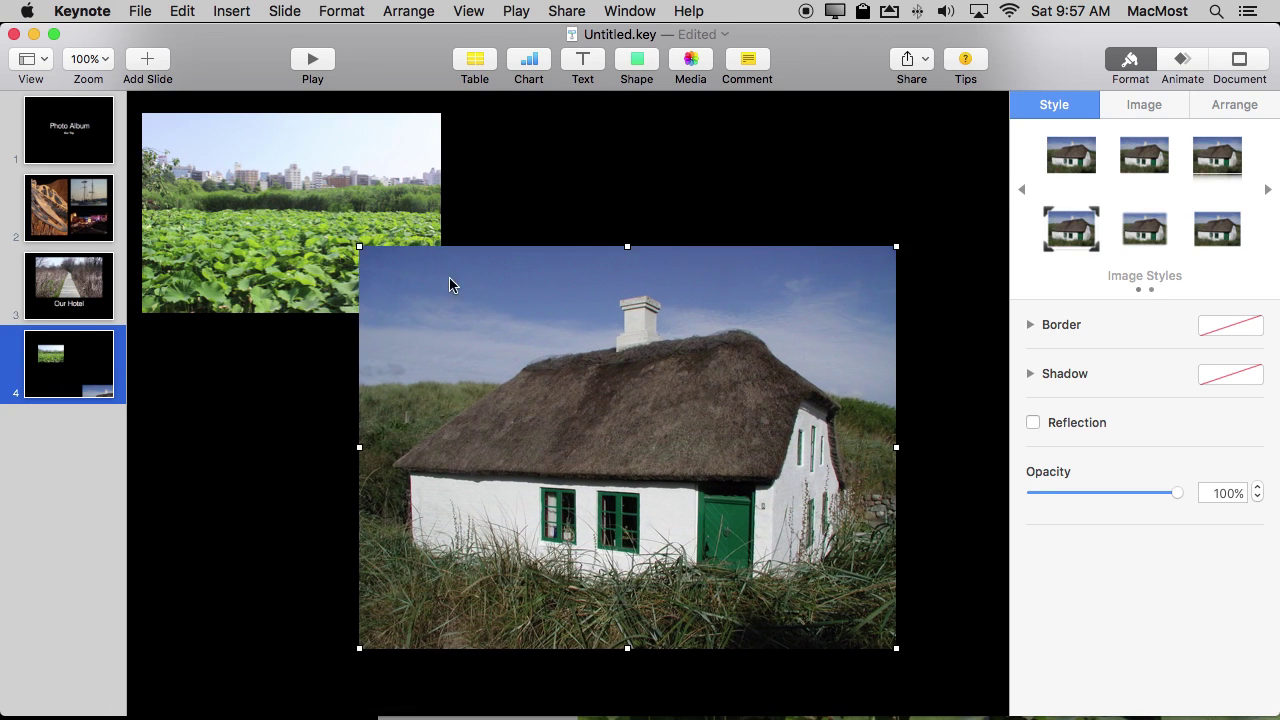
{"action": "left_click_drag", "start_coordinate": [357, 246], "coordinate": [665, 440]}
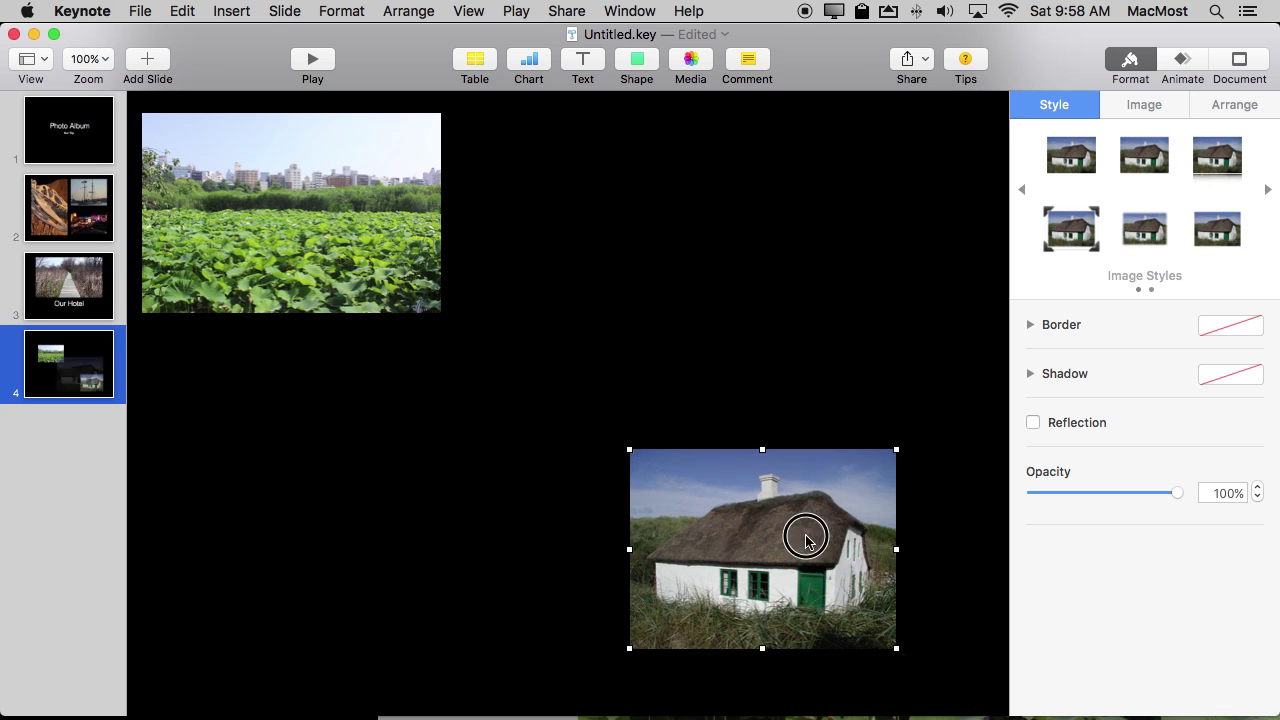
{"action": "left_click_drag", "start_coordinate": [806, 540], "coordinate": [876, 570]}
{"action": "mouse_move", "coordinate": [340, 258]}
{"action": "left_mouse_down"}
{"action": "mouse_move", "coordinate": [389, 268]}
{"action": "mouse_move", "coordinate": [351, 277]}
{"action": "mouse_move", "coordinate": [350, 262]}
{"action": "left_mouse_up"}
{"action": "left_click_drag", "start_coordinate": [842, 558], "coordinate": [757, 199]}
Give the lotus photo a photo-corner frame and the cottage photo soft vignette edges.
{"action": "left_click", "coordinate": [641, 410]}
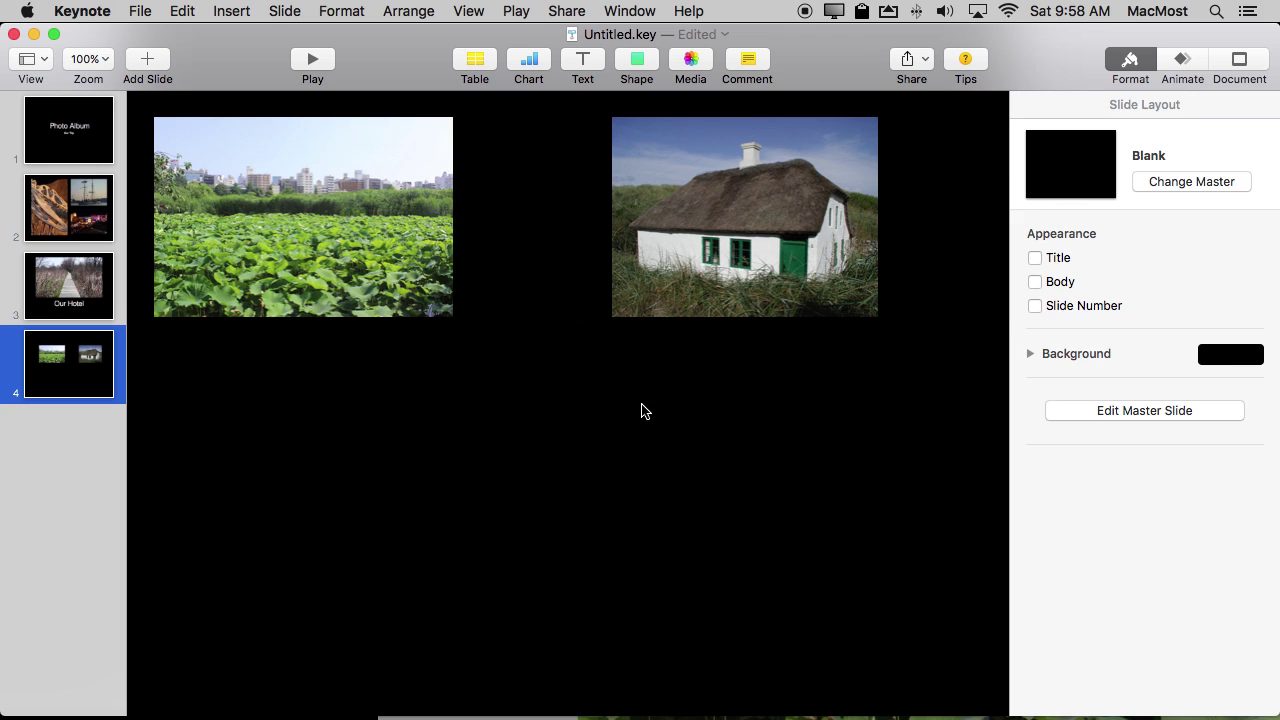
{"action": "left_click", "coordinate": [368, 241]}
{"action": "left_click", "coordinate": [1143, 105]}
{"action": "left_click", "coordinate": [1060, 101]}
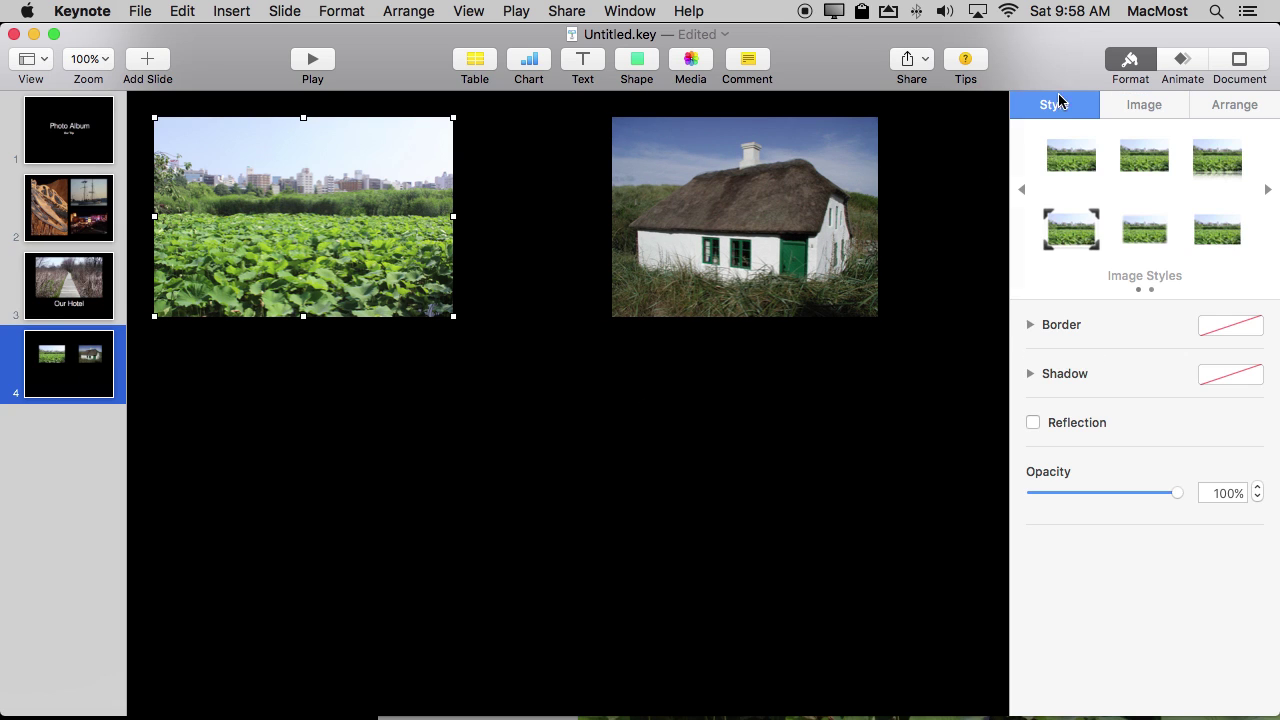
{"action": "left_click", "coordinate": [1079, 237]}
{"action": "left_click", "coordinate": [771, 218]}
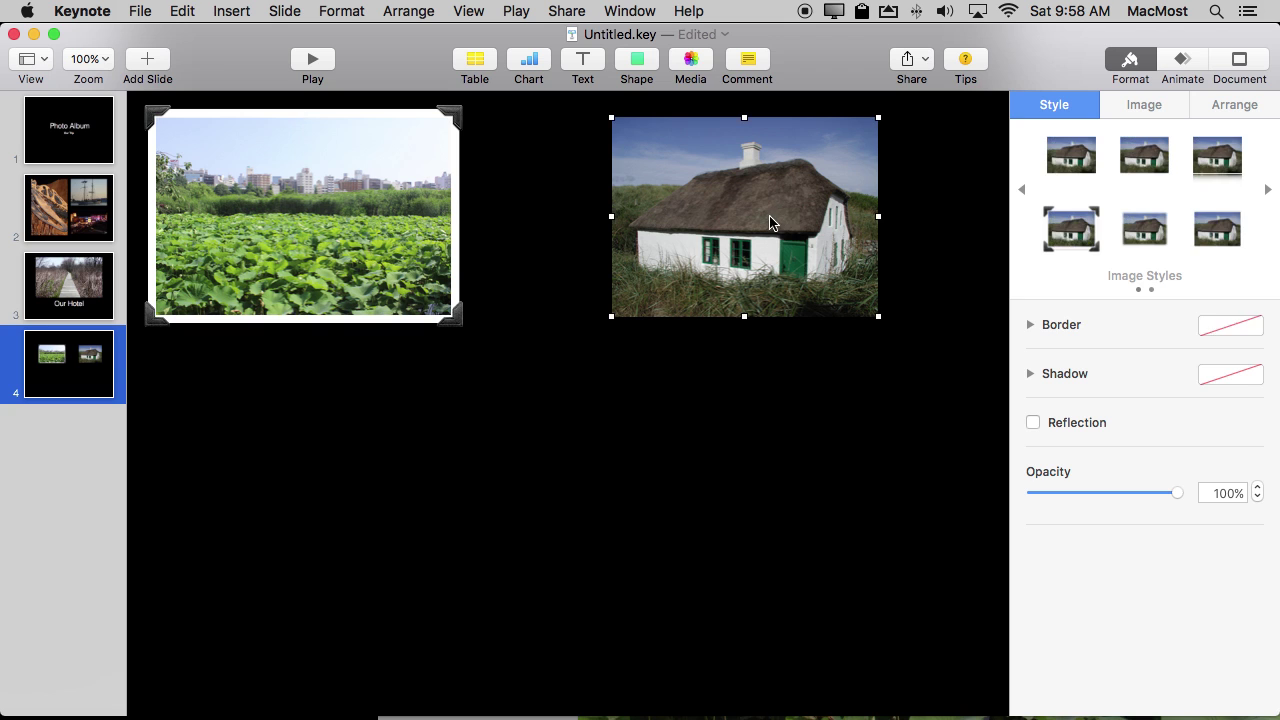
{"action": "left_click", "coordinate": [1152, 232]}
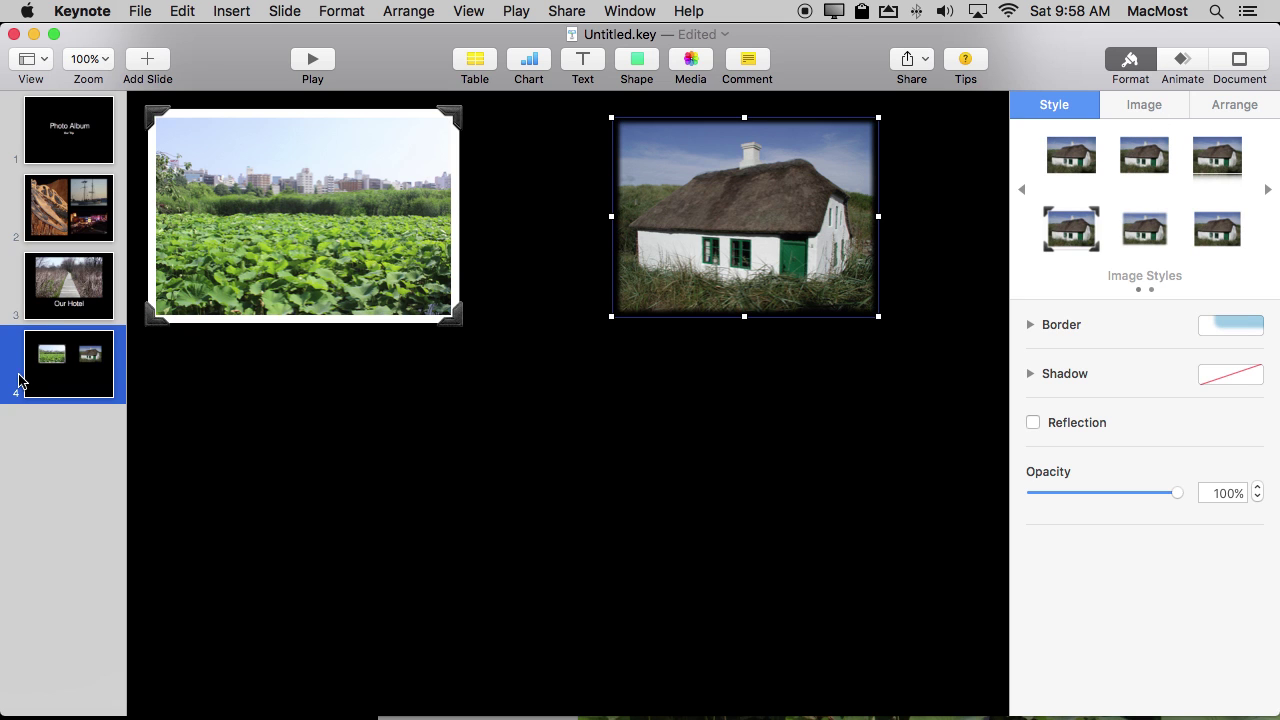
Rotate the sailboat photo on slide 2 to a 10 degree angle.
{"action": "left_click", "coordinate": [70, 198]}
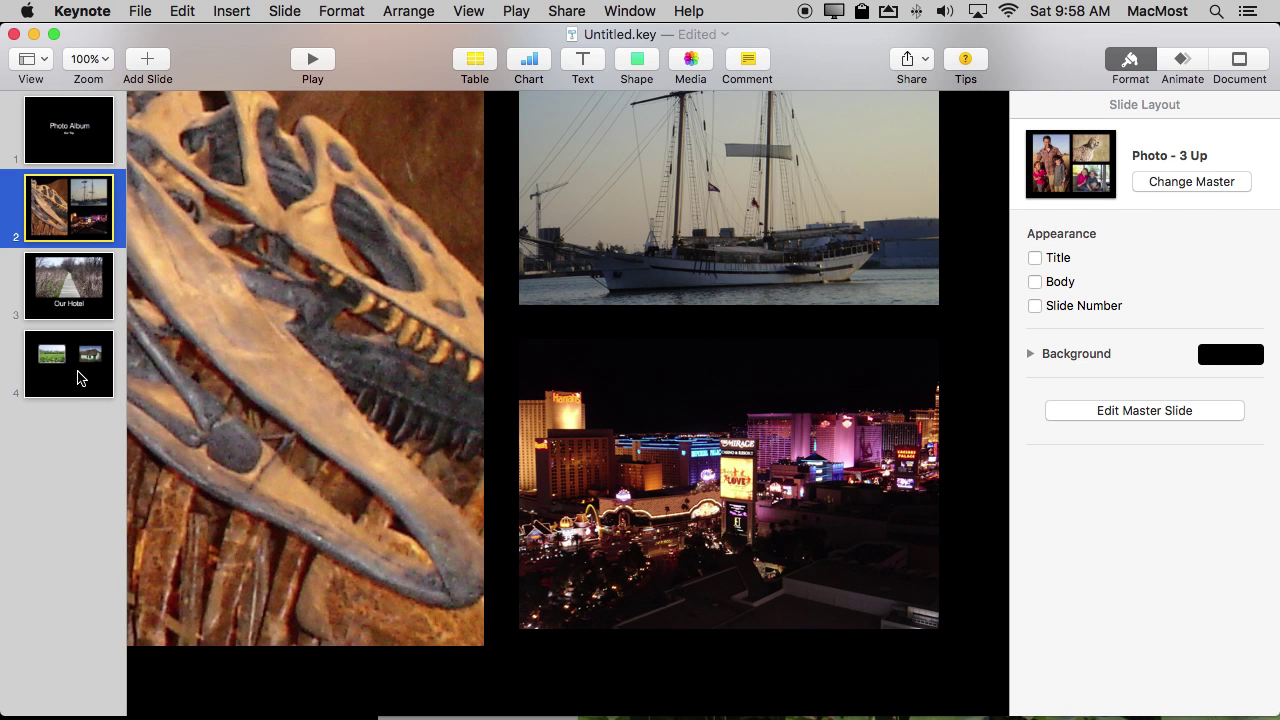
{"action": "left_click", "coordinate": [627, 227]}
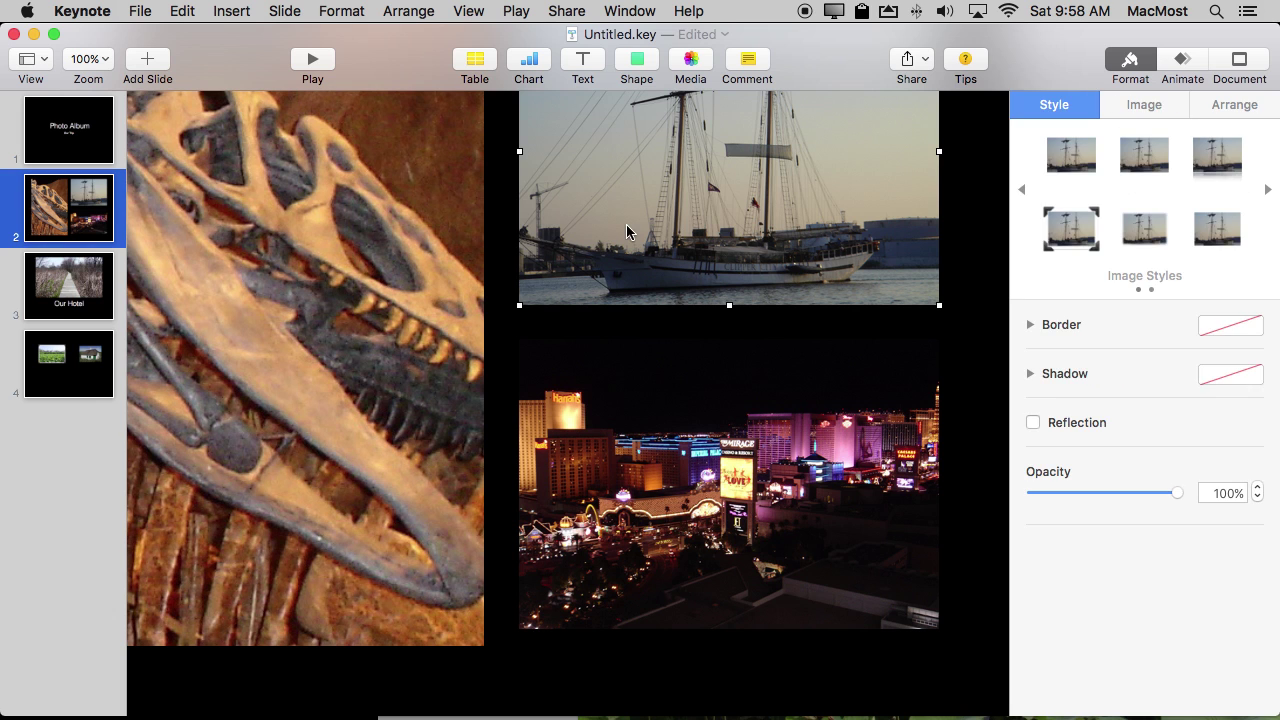
{"action": "left_click", "coordinate": [1240, 103]}
{"action": "mouse_move", "coordinate": [1084, 479]}
{"action": "left_mouse_down"}
{"action": "mouse_move", "coordinate": [1077, 460]}
{"action": "mouse_move", "coordinate": [1062, 472]}
{"action": "mouse_move", "coordinate": [1082, 471]}
{"action": "mouse_move", "coordinate": [1071, 467]}
{"action": "left_mouse_up"}
{"action": "double_click", "coordinate": [1135, 472]}
{"action": "type", "text": "10"}
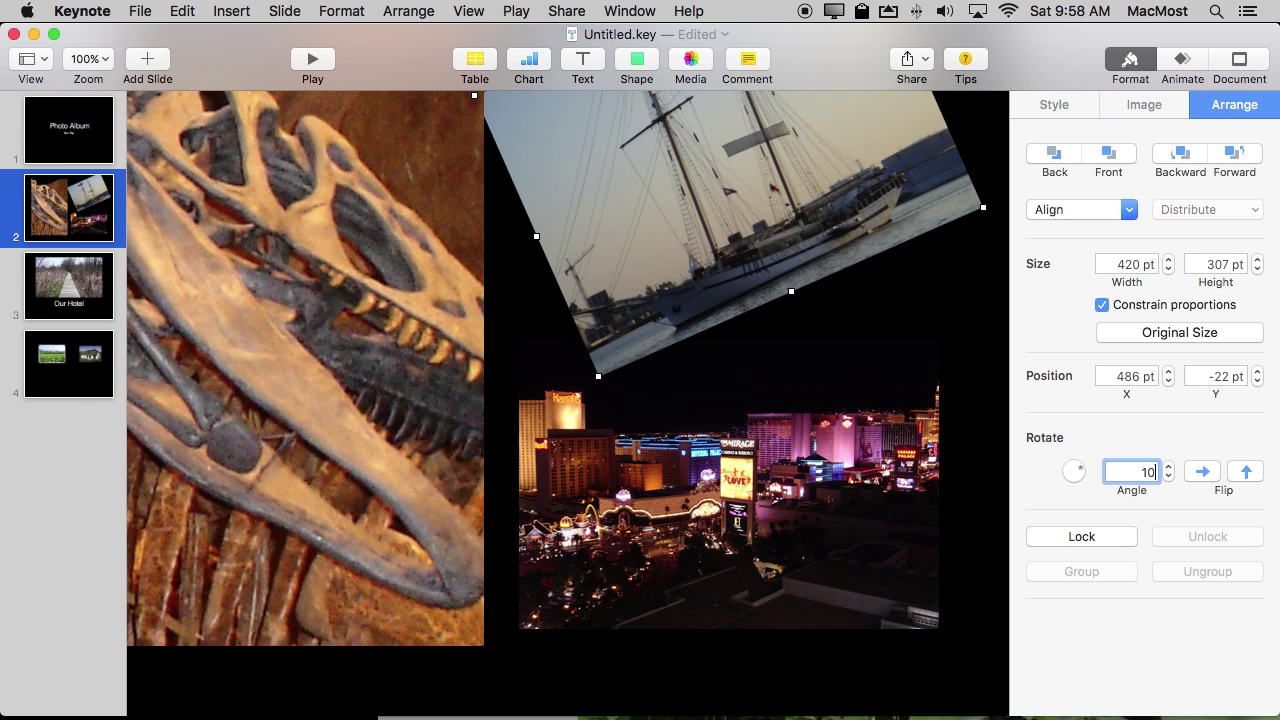
{"action": "key", "text": "Return"}
{"action": "left_click", "coordinate": [868, 367]}
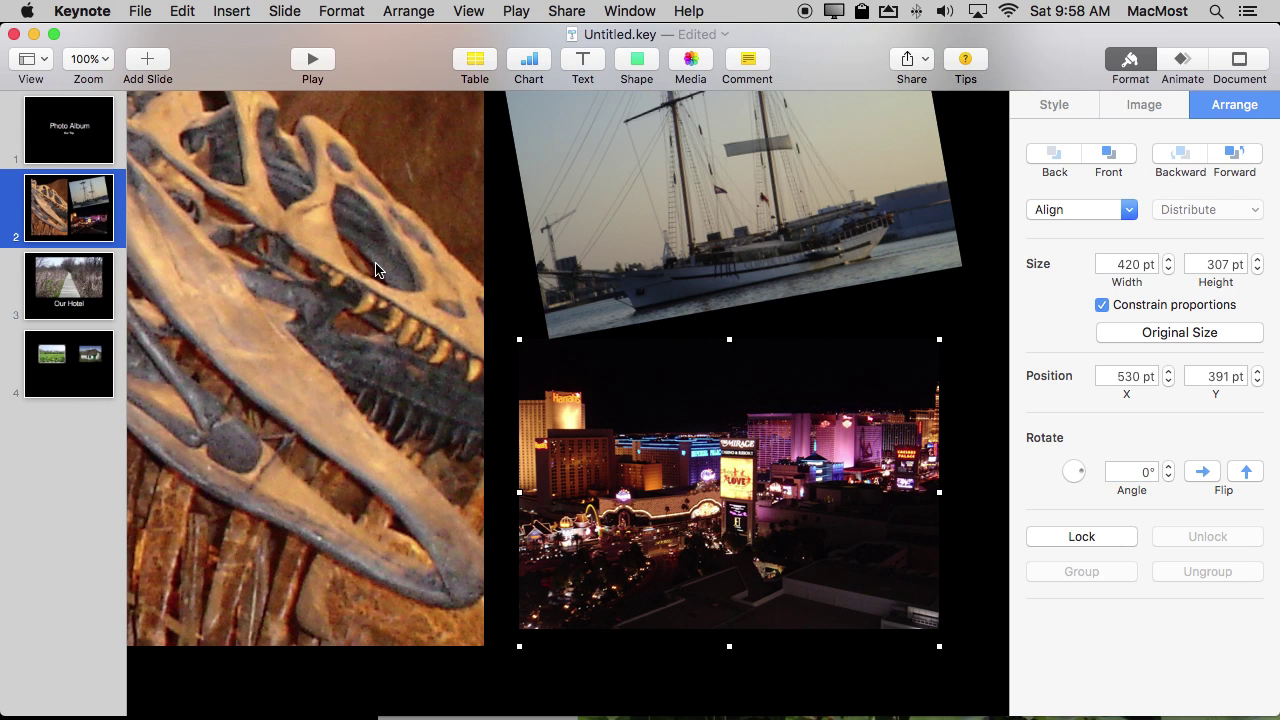
{"action": "left_click", "coordinate": [71, 284]}
{"action": "left_click", "coordinate": [88, 395]}
On slide 4, add a text box reading 'Hello'.
{"action": "left_click", "coordinate": [72, 292]}
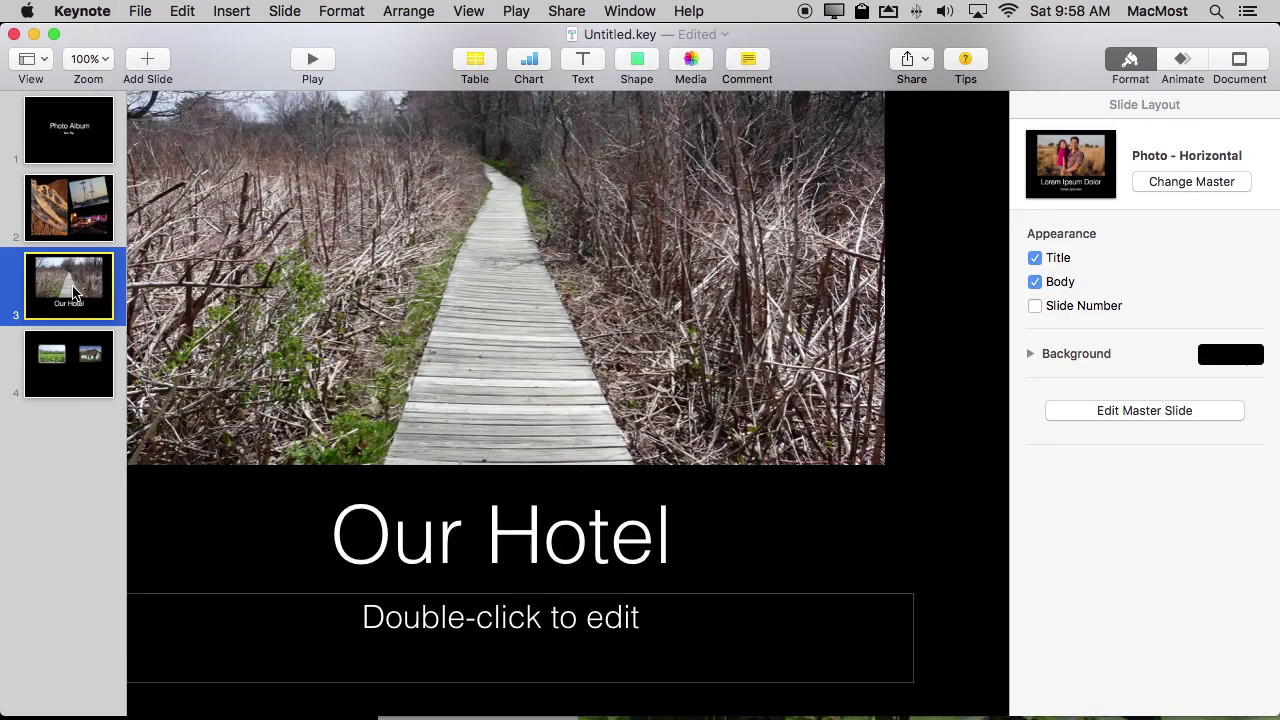
{"action": "left_click", "coordinate": [76, 215]}
{"action": "left_click", "coordinate": [78, 150]}
{"action": "left_click", "coordinate": [104, 340]}
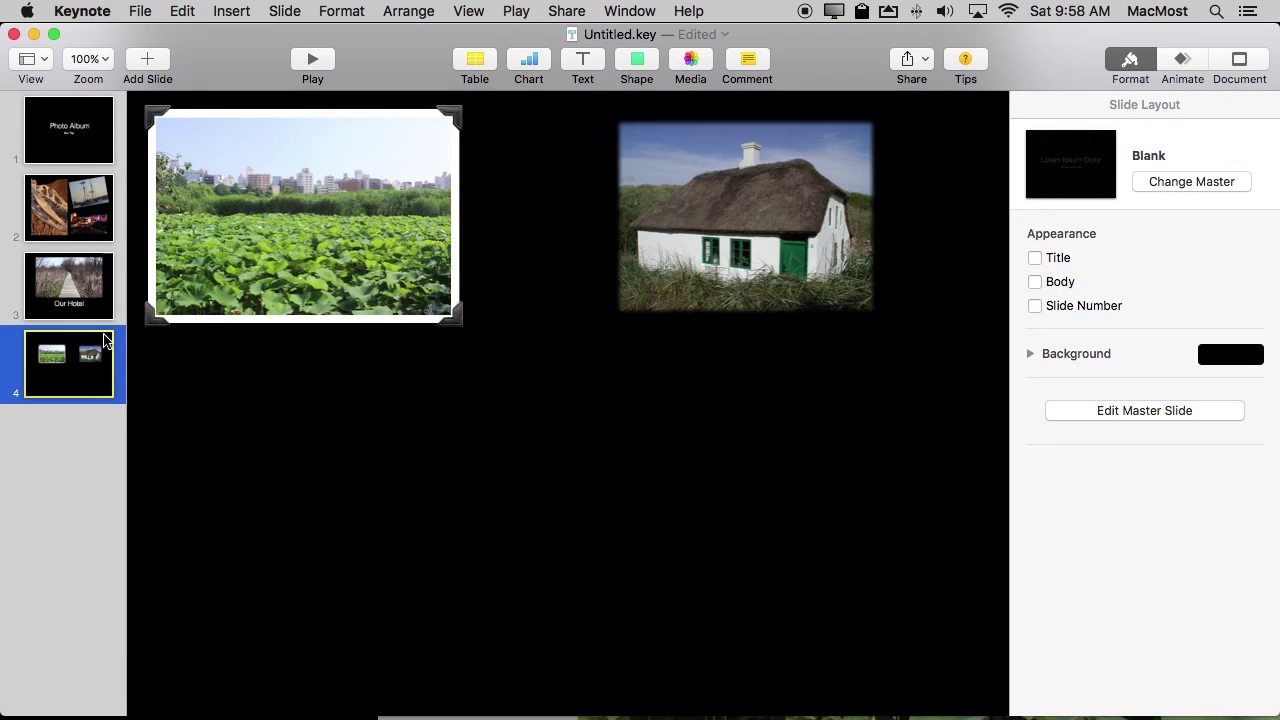
{"action": "left_click", "coordinate": [583, 65]}
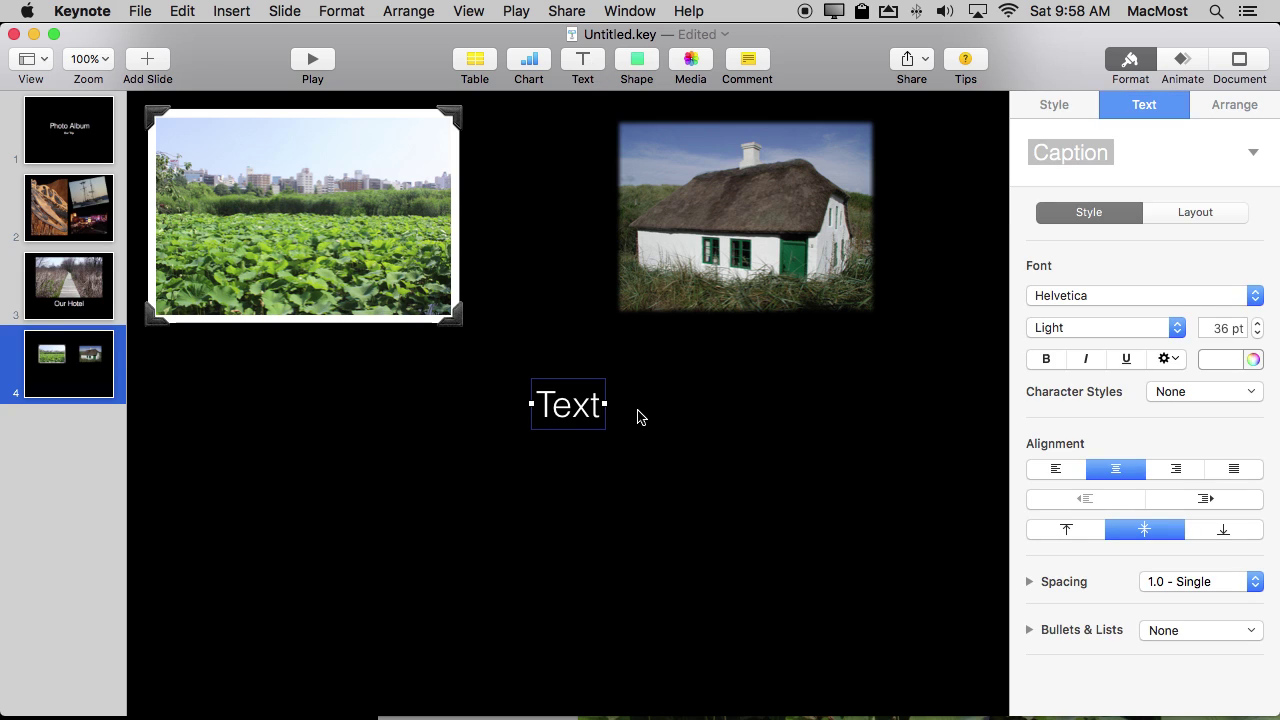
{"action": "type", "text": "Hello"}
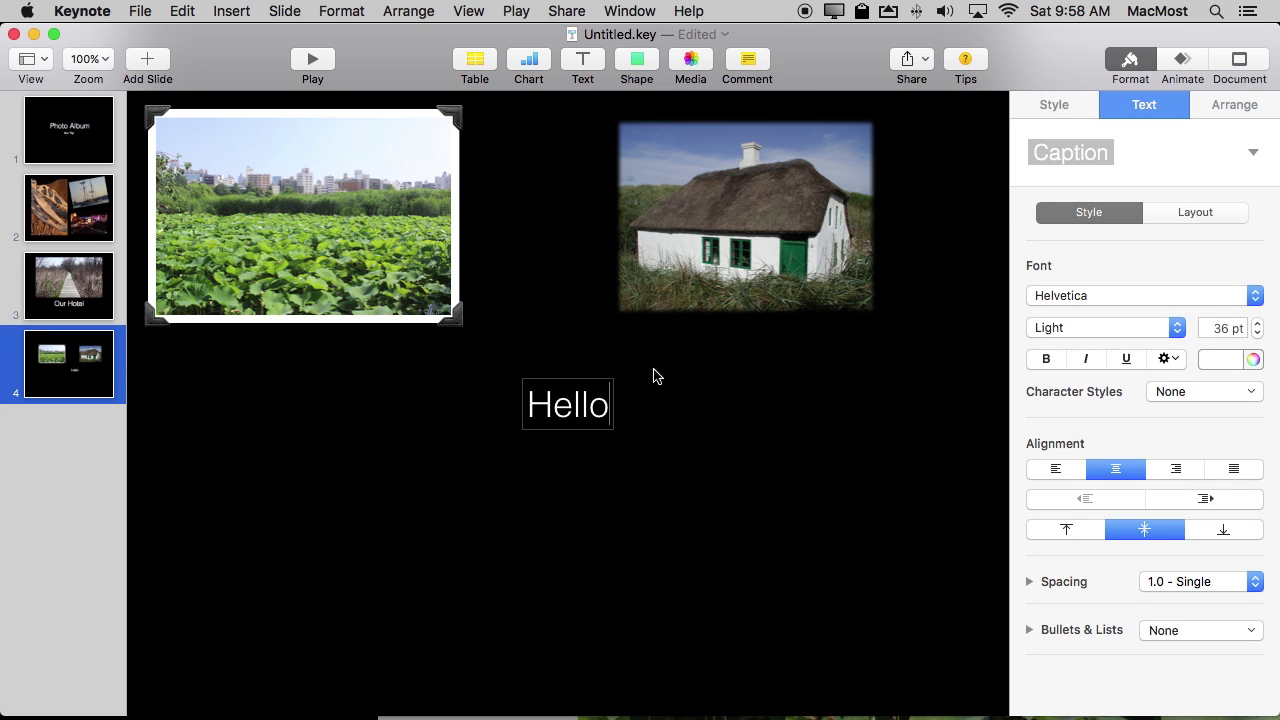
Insert an arrow and place it at lower left under the lotus photo.
{"action": "left_click", "coordinate": [637, 62]}
{"action": "left_click", "coordinate": [634, 130]}
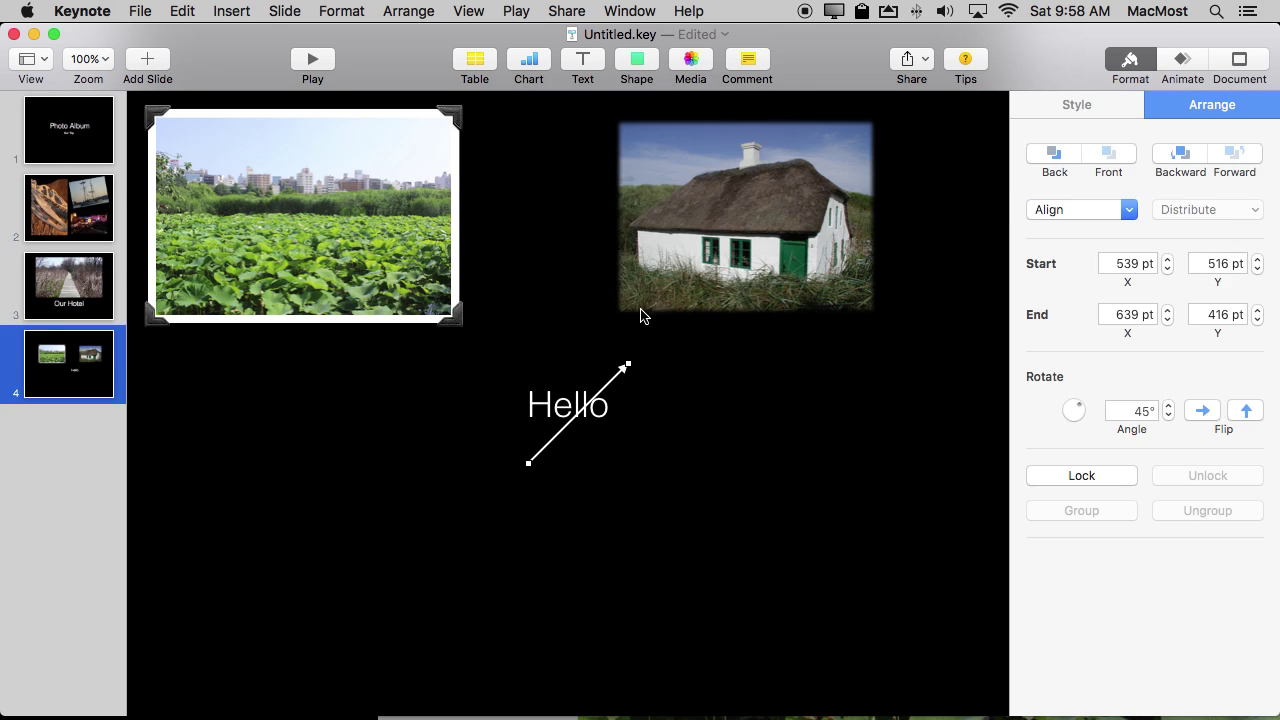
{"action": "left_click_drag", "start_coordinate": [625, 378], "coordinate": [299, 357]}
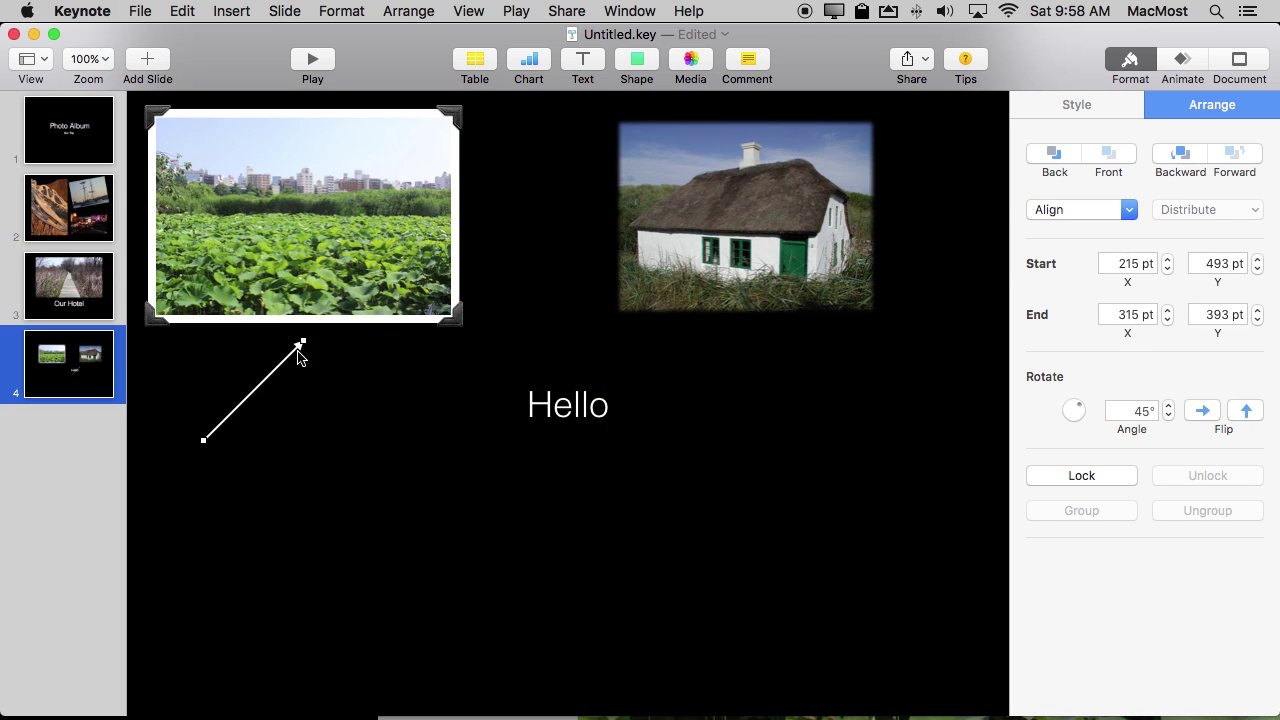
{"action": "left_click", "coordinate": [427, 376]}
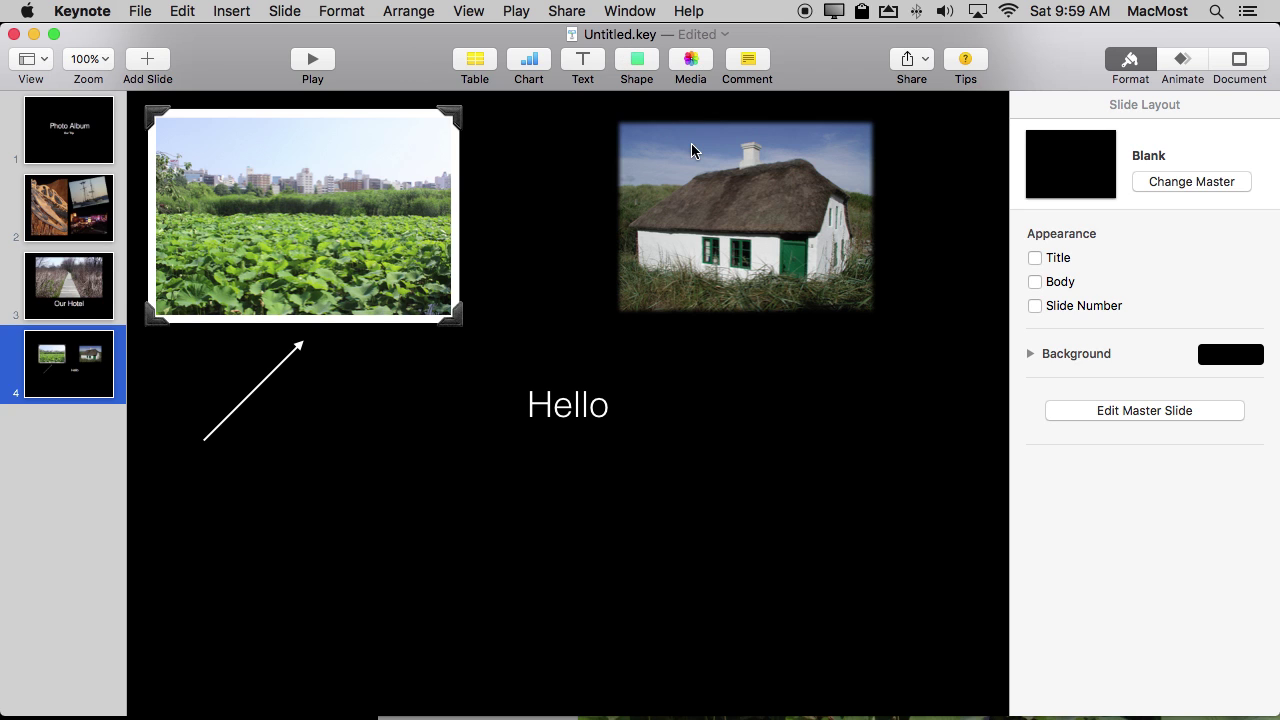
Save the presentation as 'Photo Journal' in the iCloud Keynote folder.
{"action": "key", "text": "super+s"}
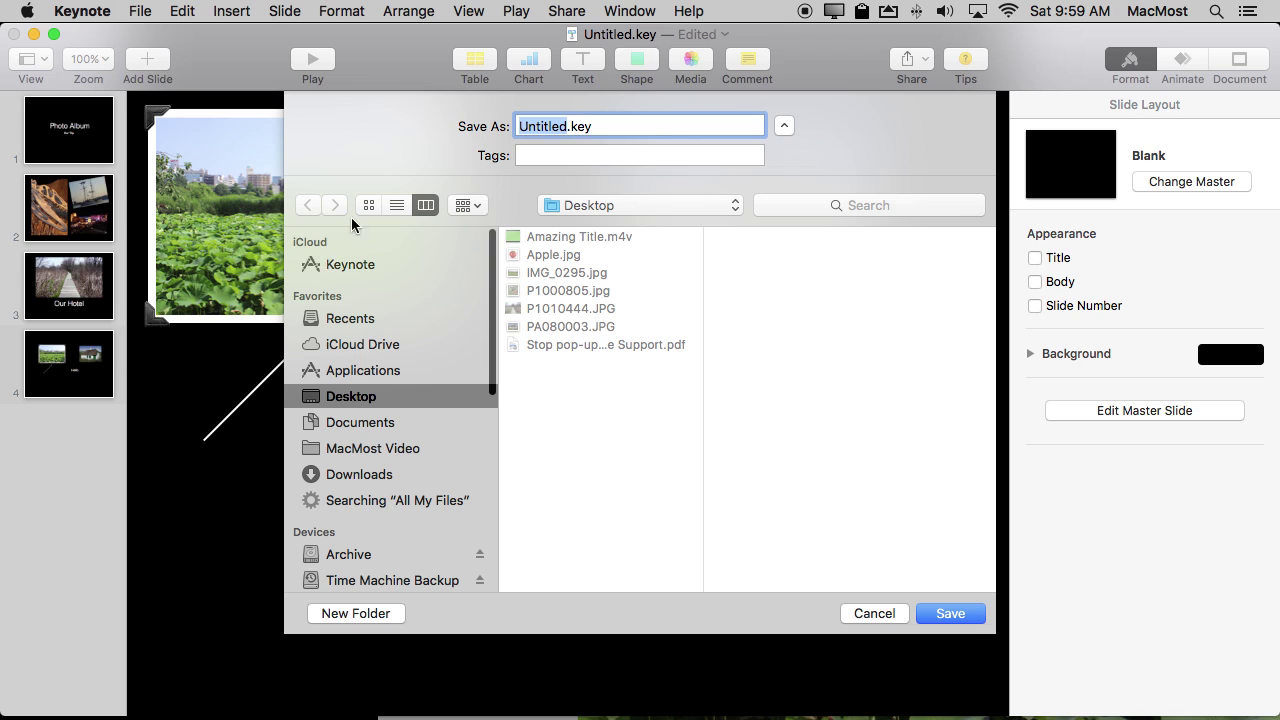
{"action": "left_click", "coordinate": [338, 267]}
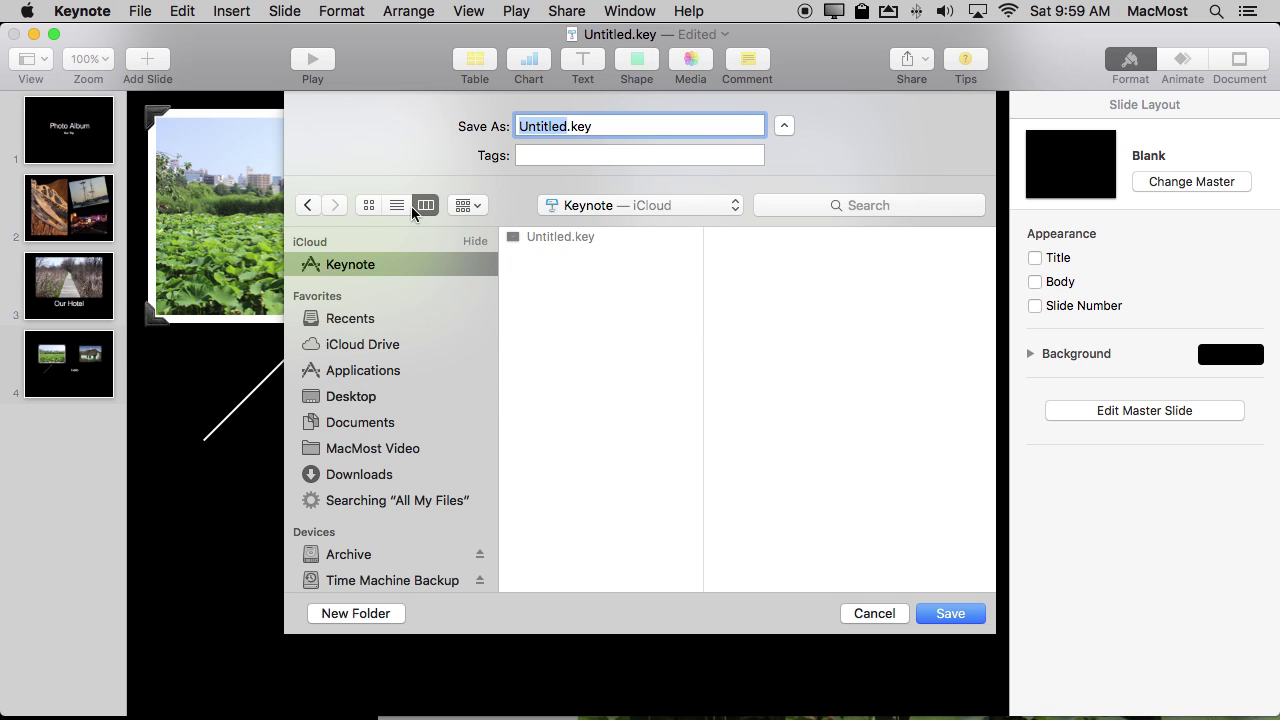
{"action": "type", "text": "Photo "}
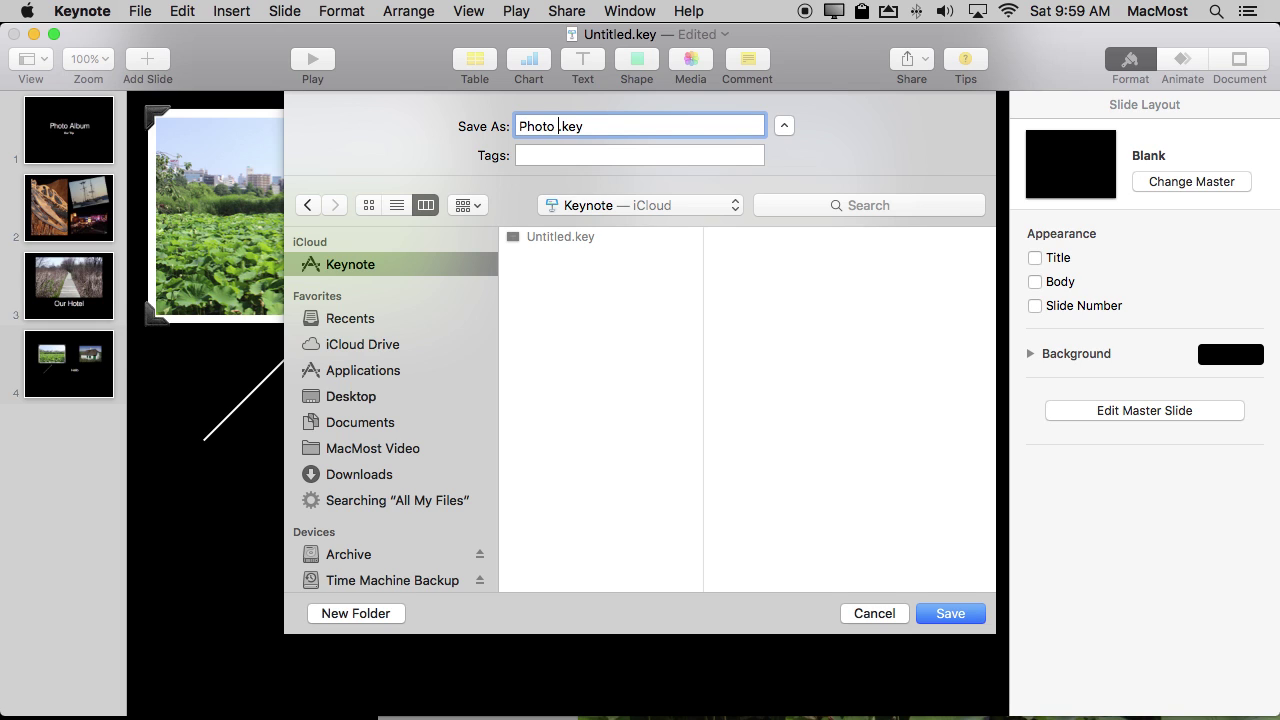
{"action": "type", "text": "Journal"}
{"action": "key", "text": "Return"}
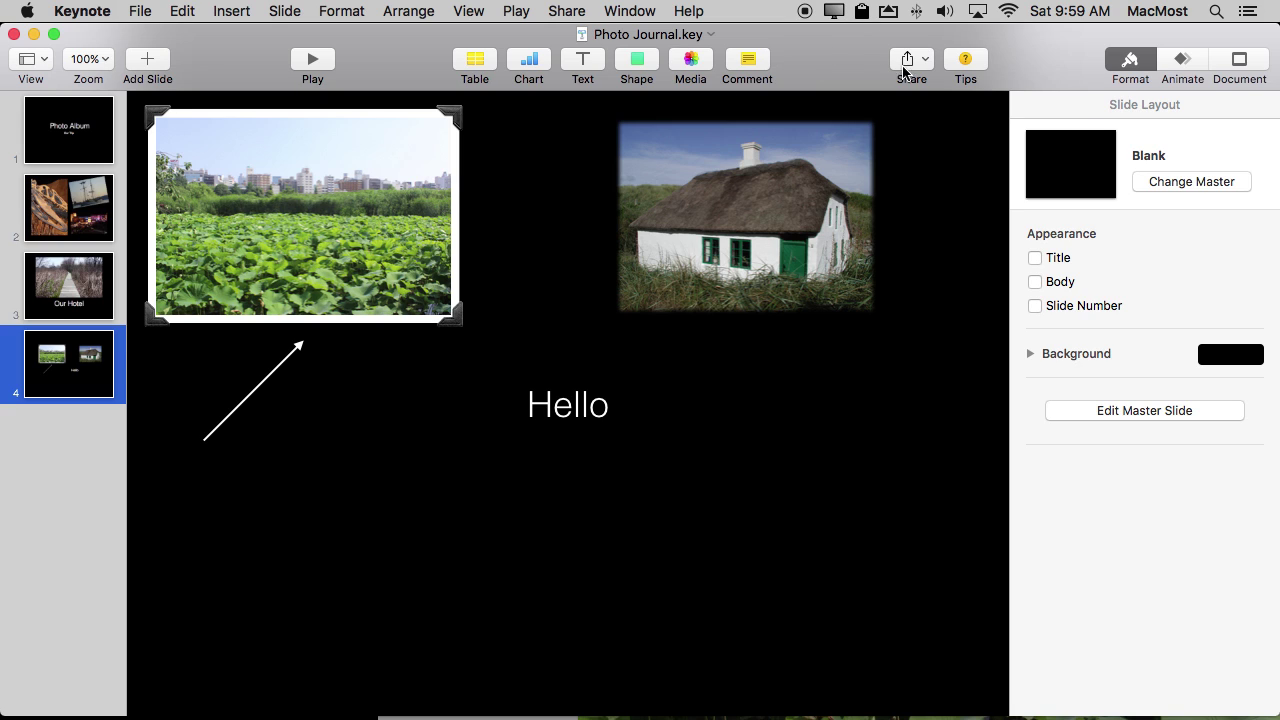
{"action": "left_click", "coordinate": [920, 64]}
Share the presentation through an iCloud link with View Only permission via Copy Link.
{"action": "left_click", "coordinate": [951, 88]}
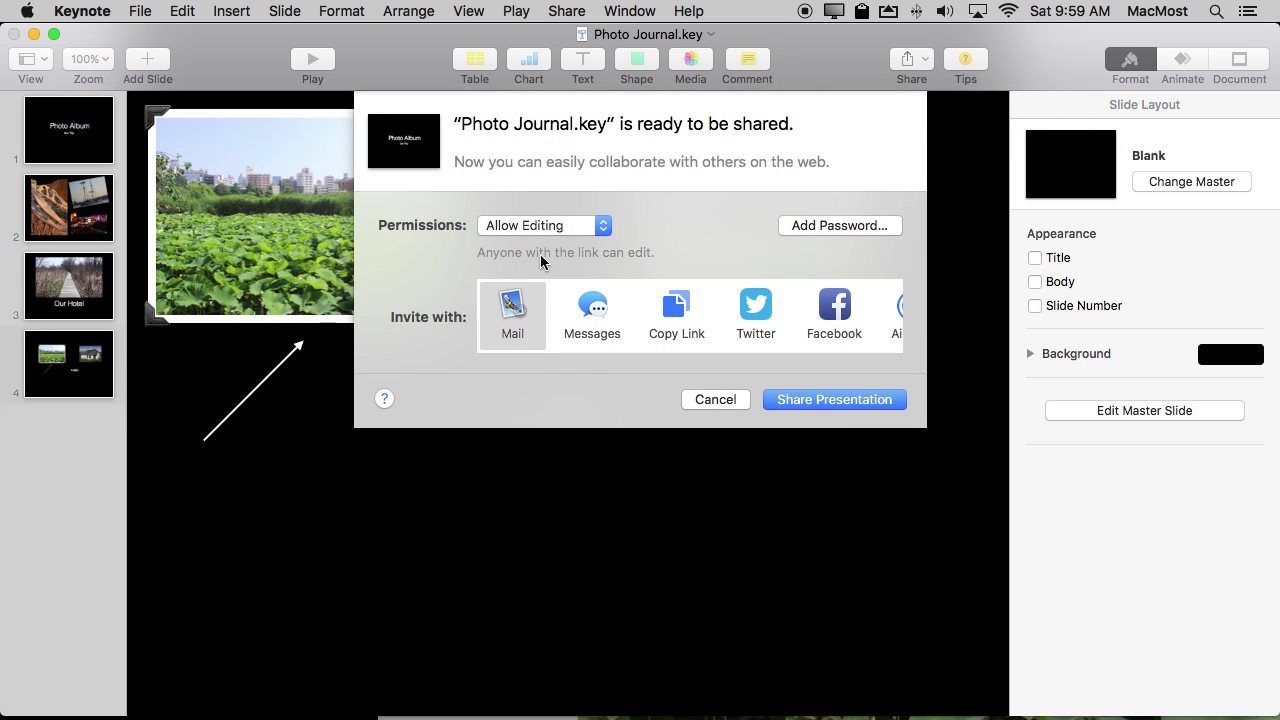
{"action": "left_click_drag", "start_coordinate": [514, 225], "coordinate": [527, 249]}
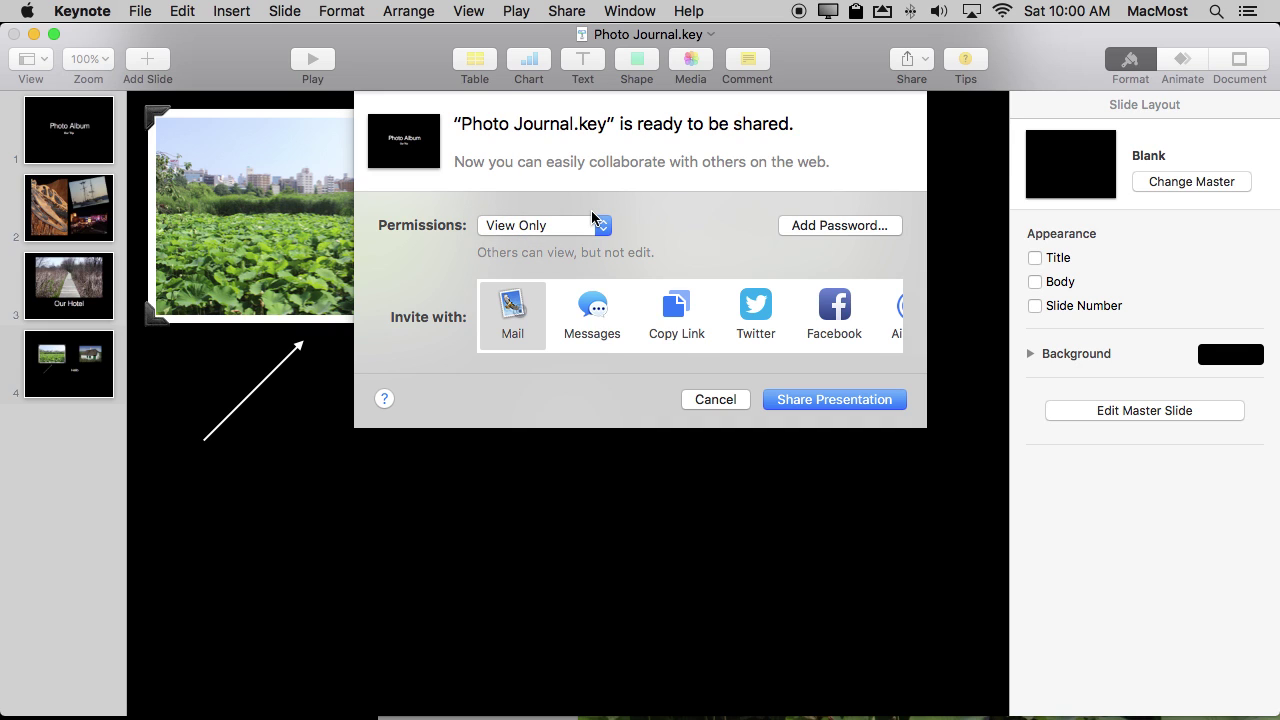
{"action": "scroll", "coordinate": [654, 304], "scroll_direction": "right", "scroll_amount": 3}
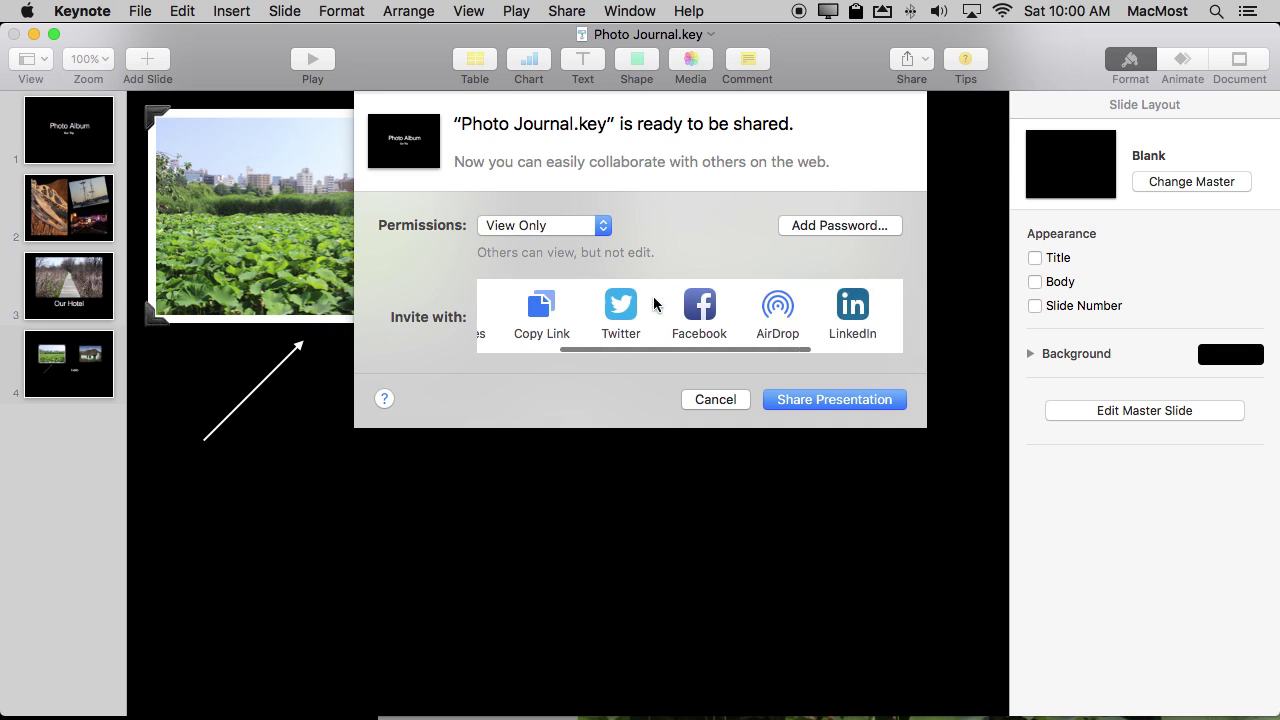
{"action": "scroll", "coordinate": [654, 304], "scroll_direction": "right", "scroll_amount": 2}
{"action": "scroll", "coordinate": [654, 304], "scroll_direction": "left", "scroll_amount": 5}
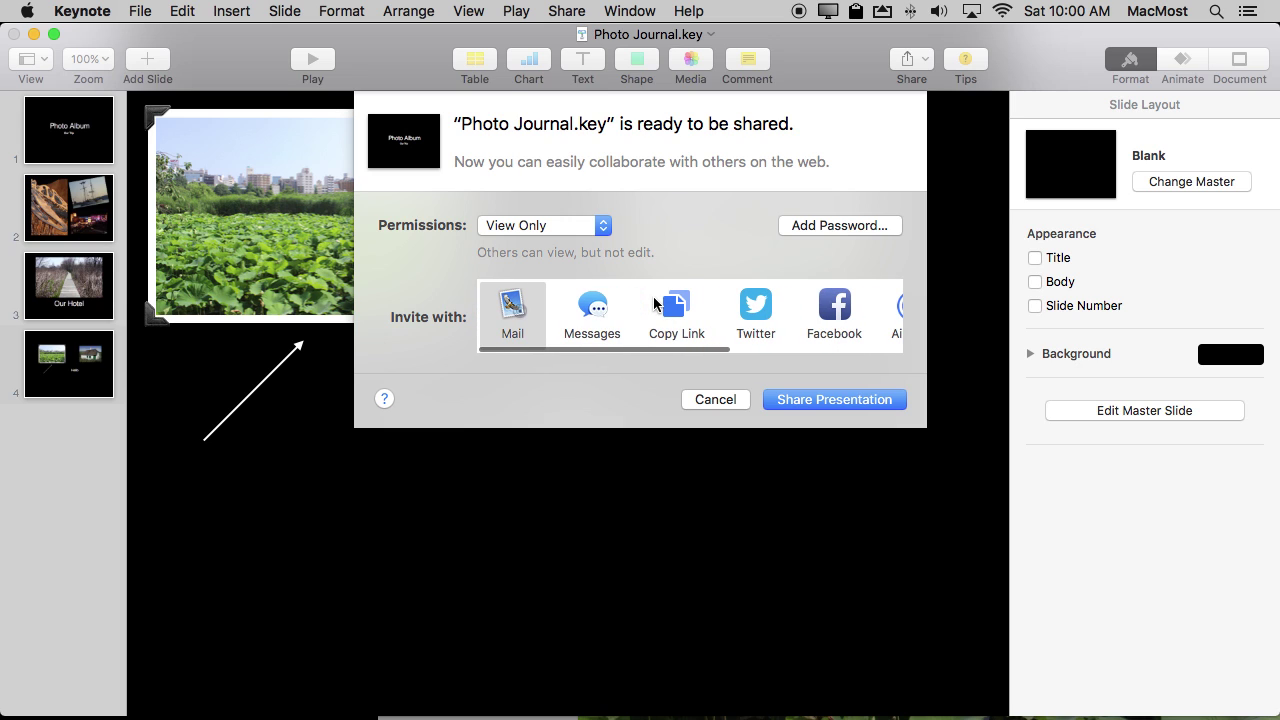
{"action": "left_click", "coordinate": [655, 305]}
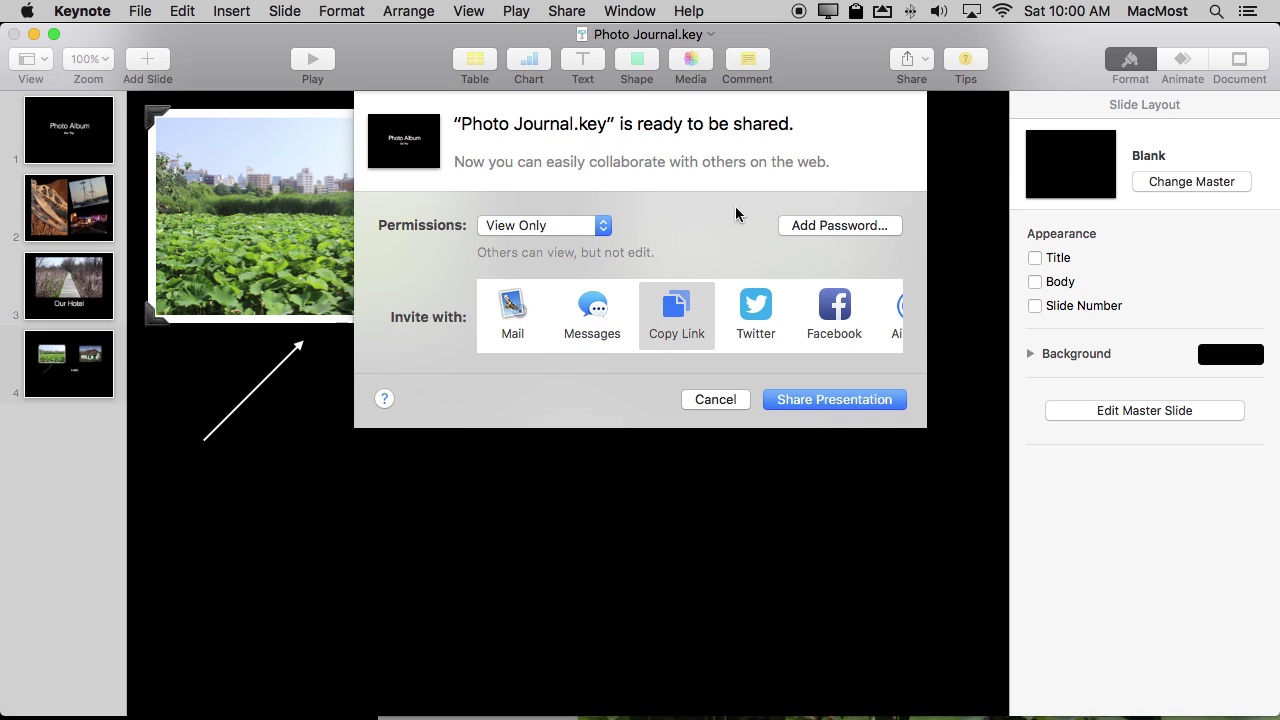
{"action": "left_click", "coordinate": [828, 397]}
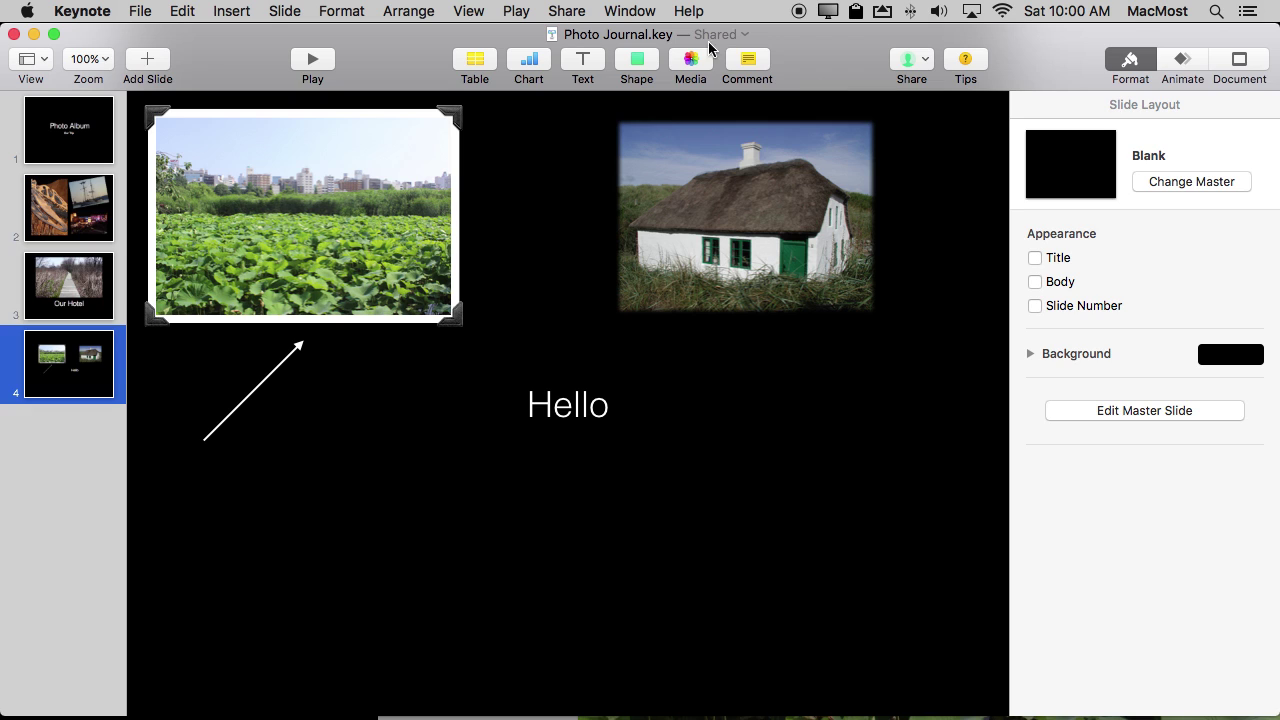
Copy the view-only share link from the share settings, then close them.
{"action": "left_click", "coordinate": [926, 60]}
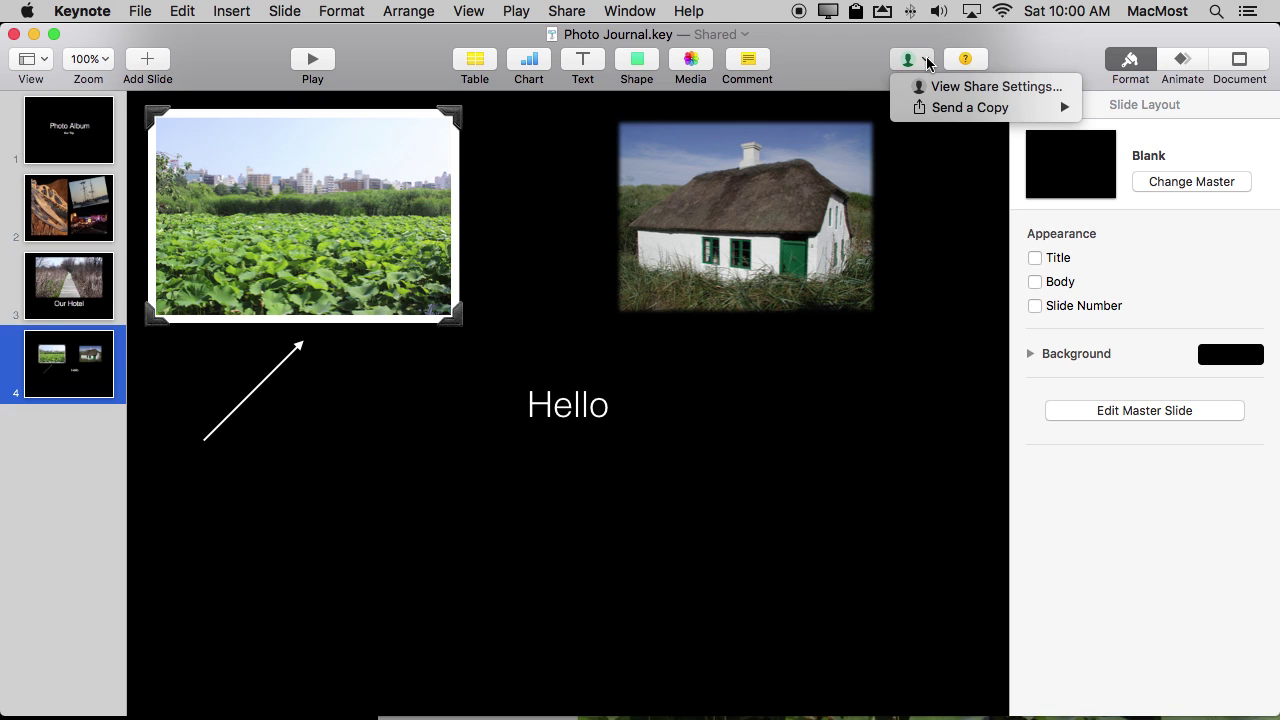
{"action": "left_click", "coordinate": [930, 86]}
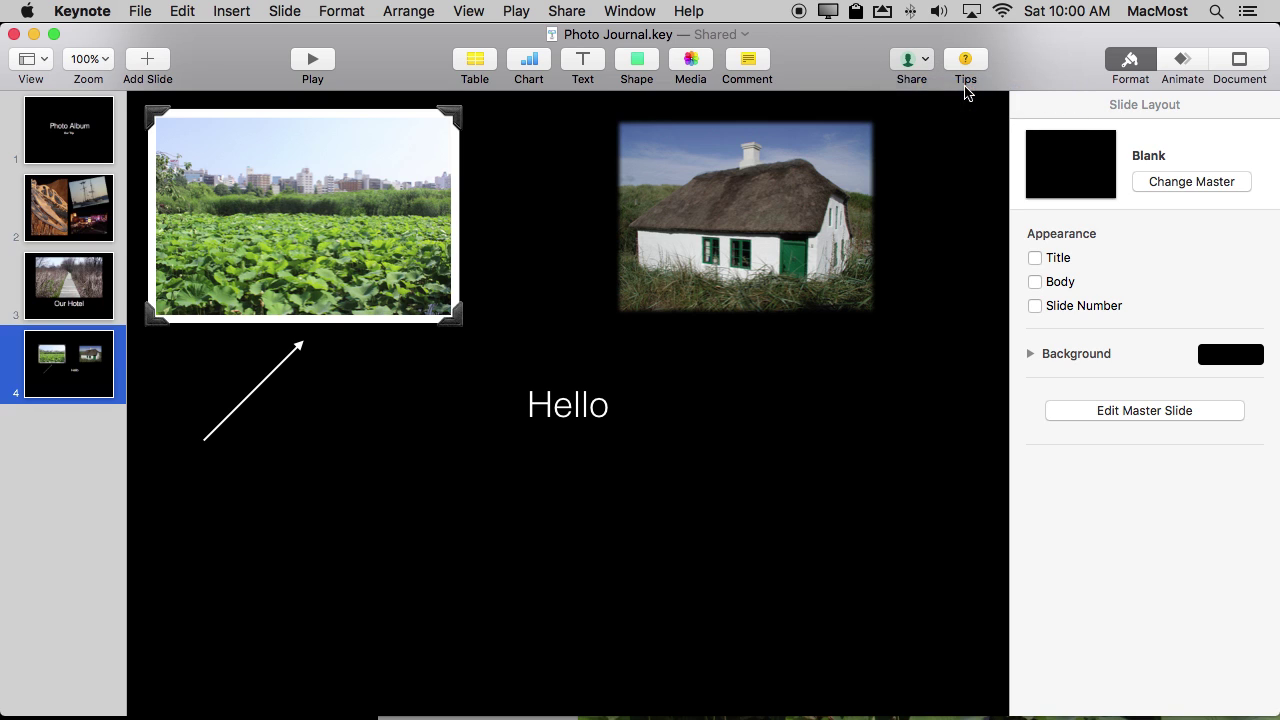
{"action": "mouse_move", "coordinate": [489, 297]}
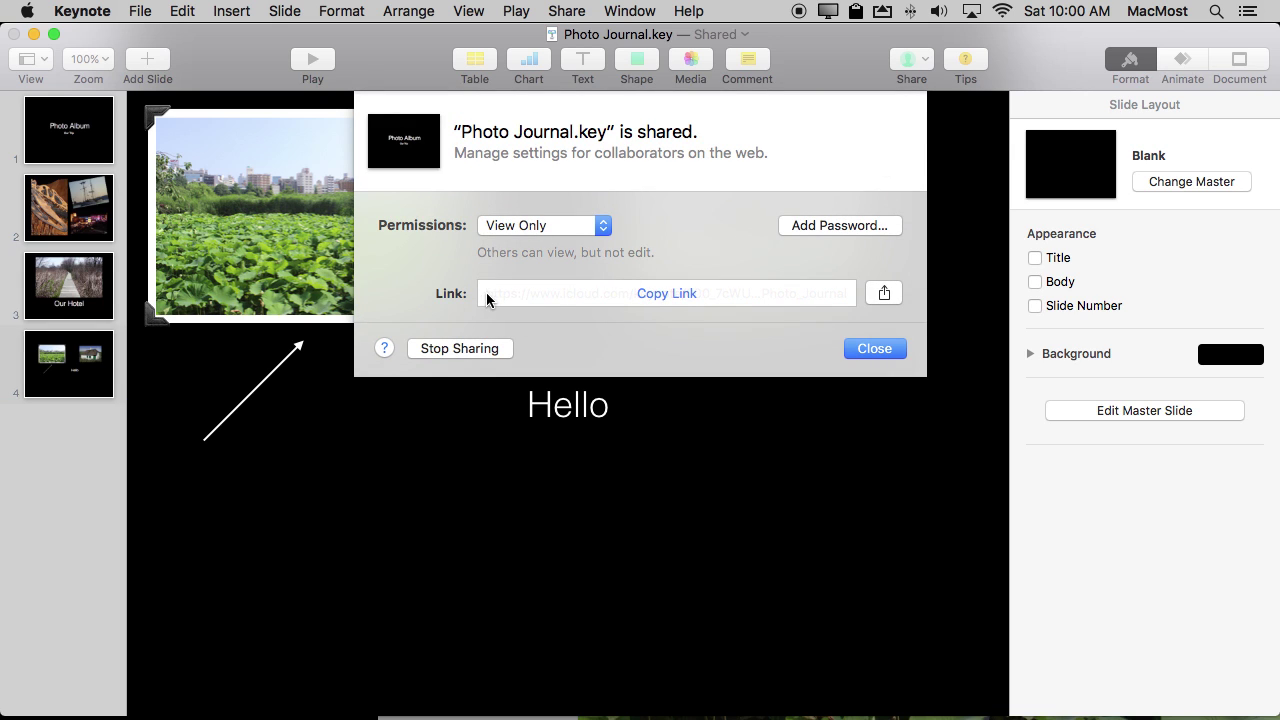
{"action": "left_click", "coordinate": [665, 296]}
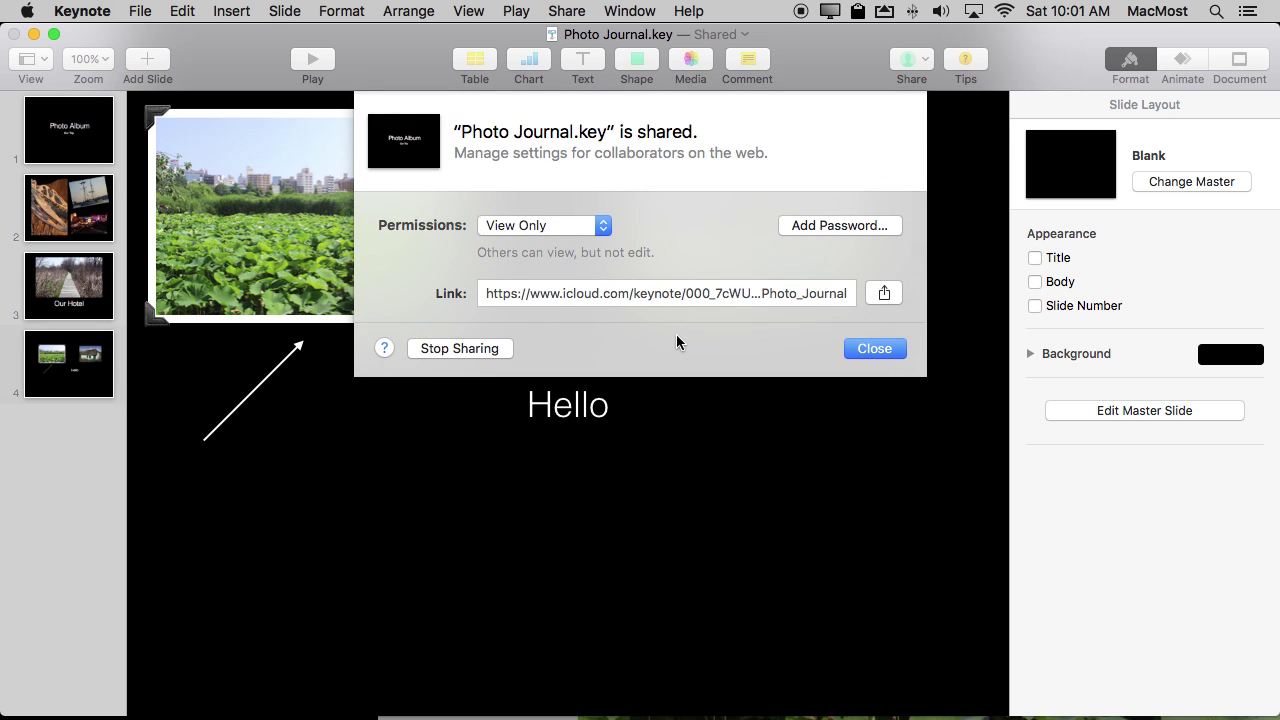
{"action": "left_click", "coordinate": [884, 295]}
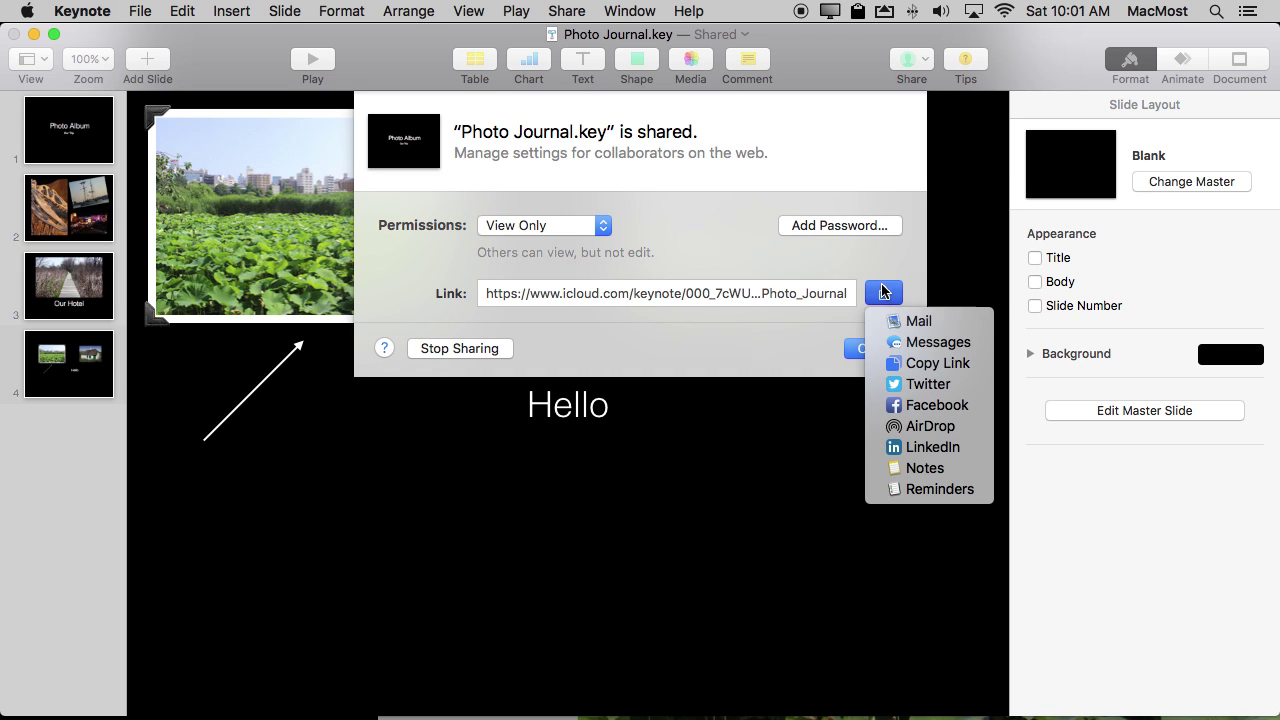
{"action": "left_click", "coordinate": [688, 376]}
{"action": "left_click", "coordinate": [892, 349]}
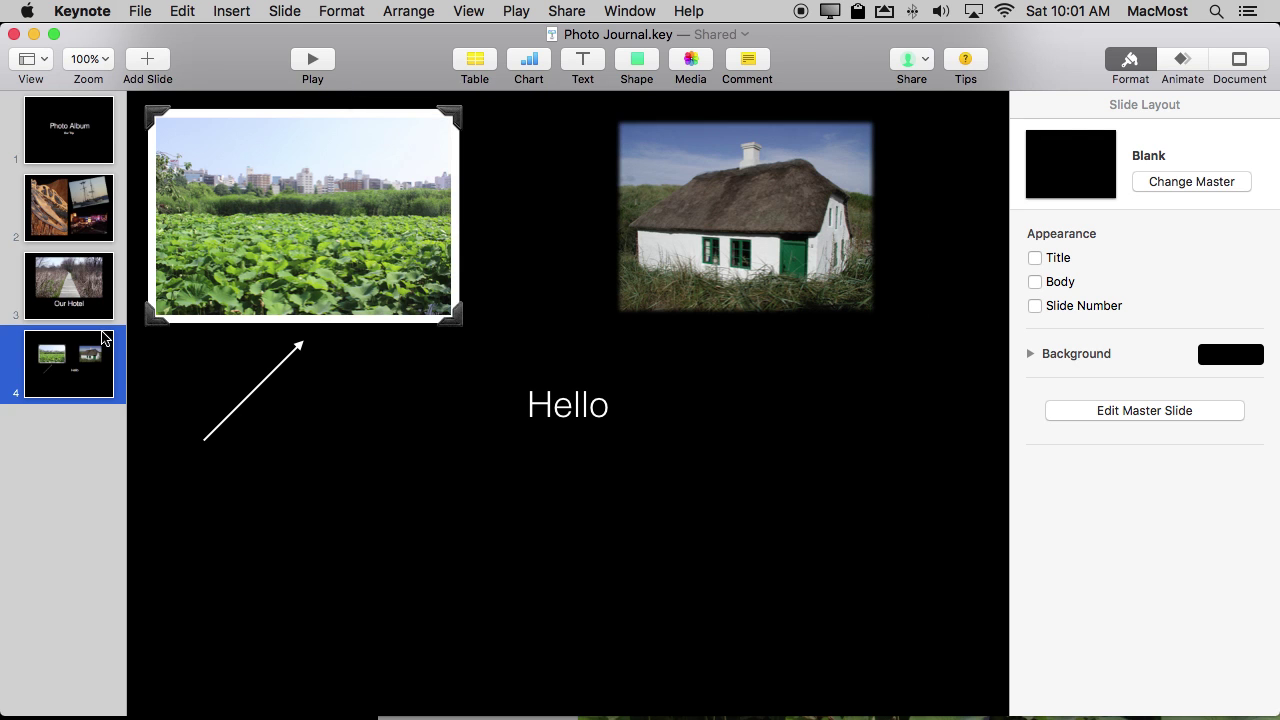
{"action": "key", "text": "super+Tab"}
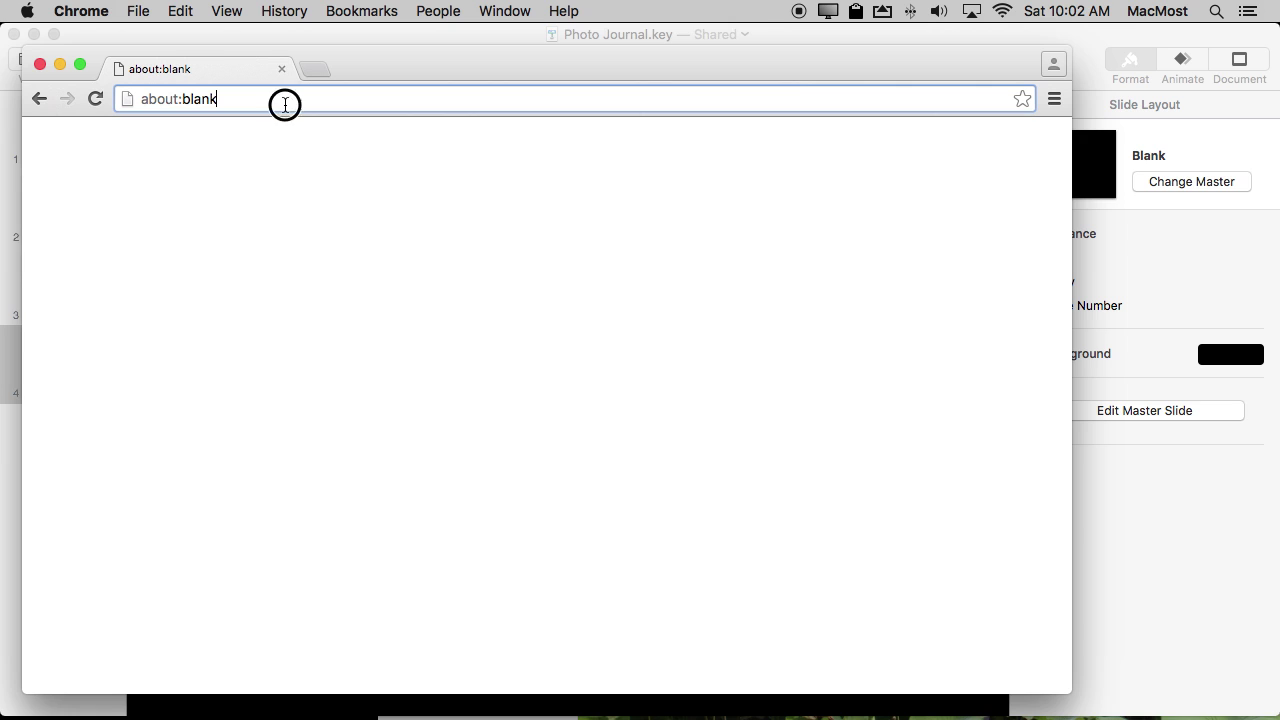
Paste the copied iCloud share link into Chrome's address bar and load the View Only Photo Journal deck.
{"action": "left_click_drag", "start_coordinate": [285, 104], "coordinate": [77, 102]}
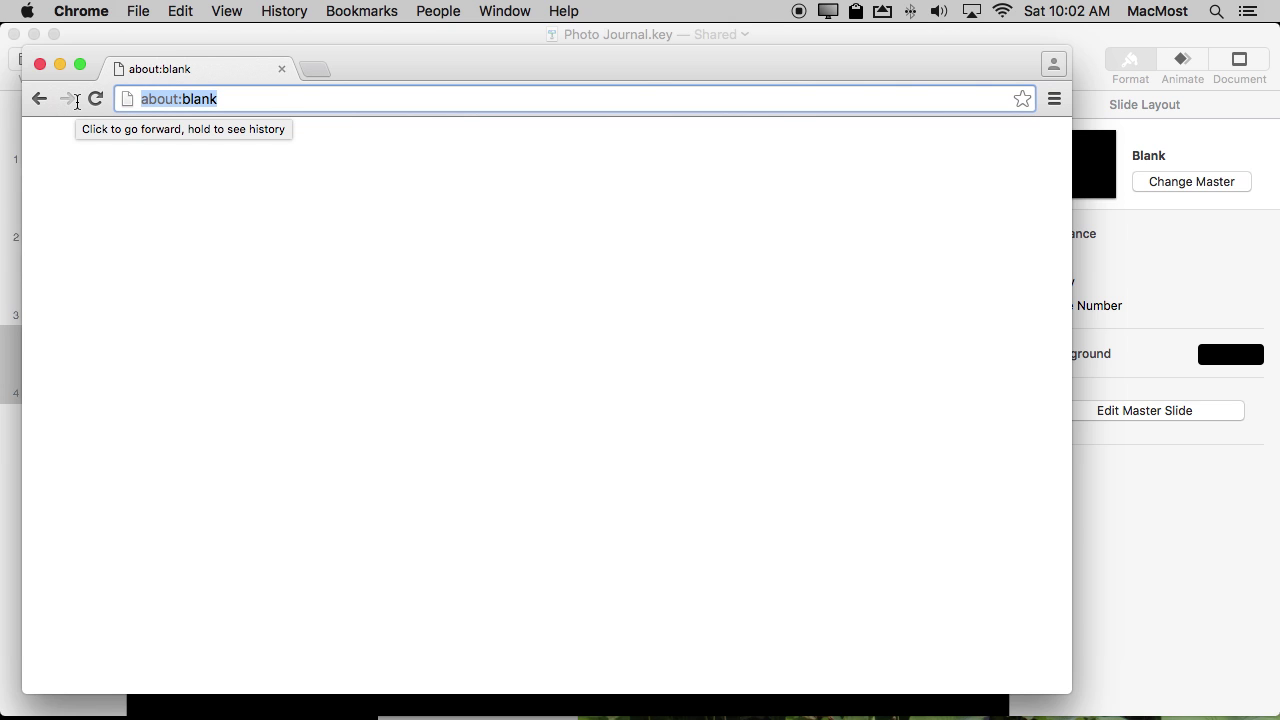
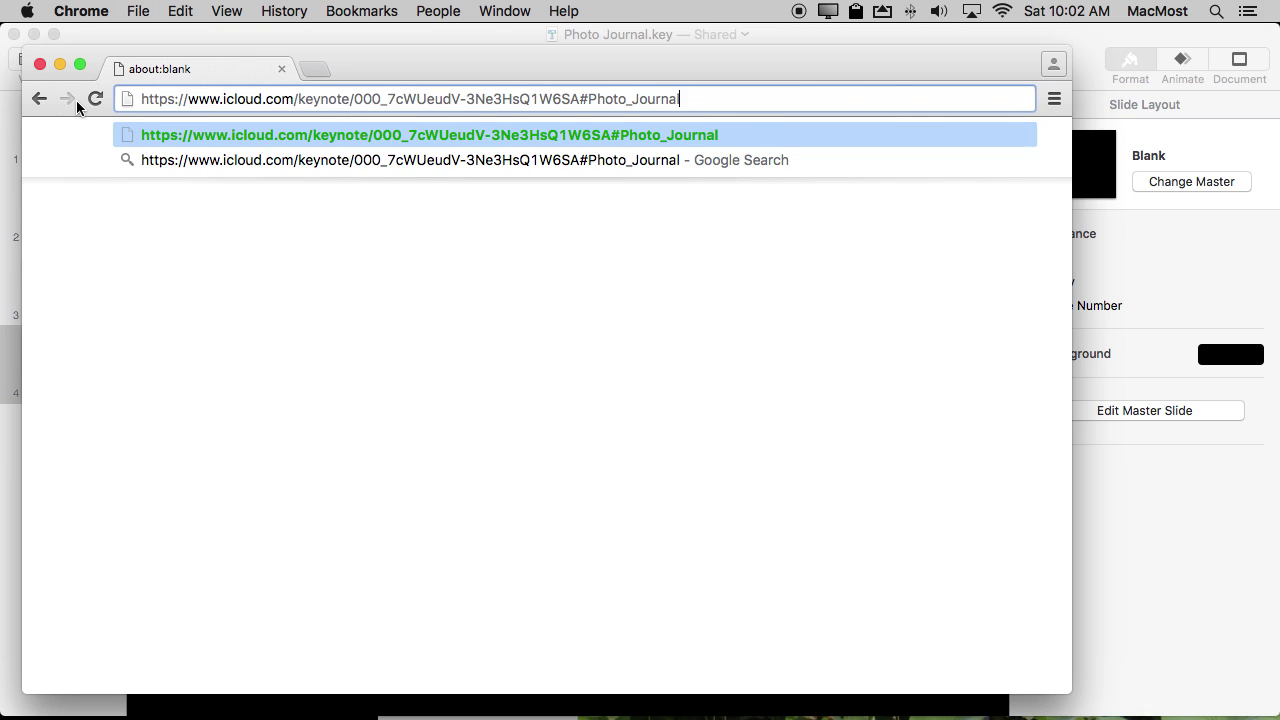
{"action": "key", "text": "Return"}
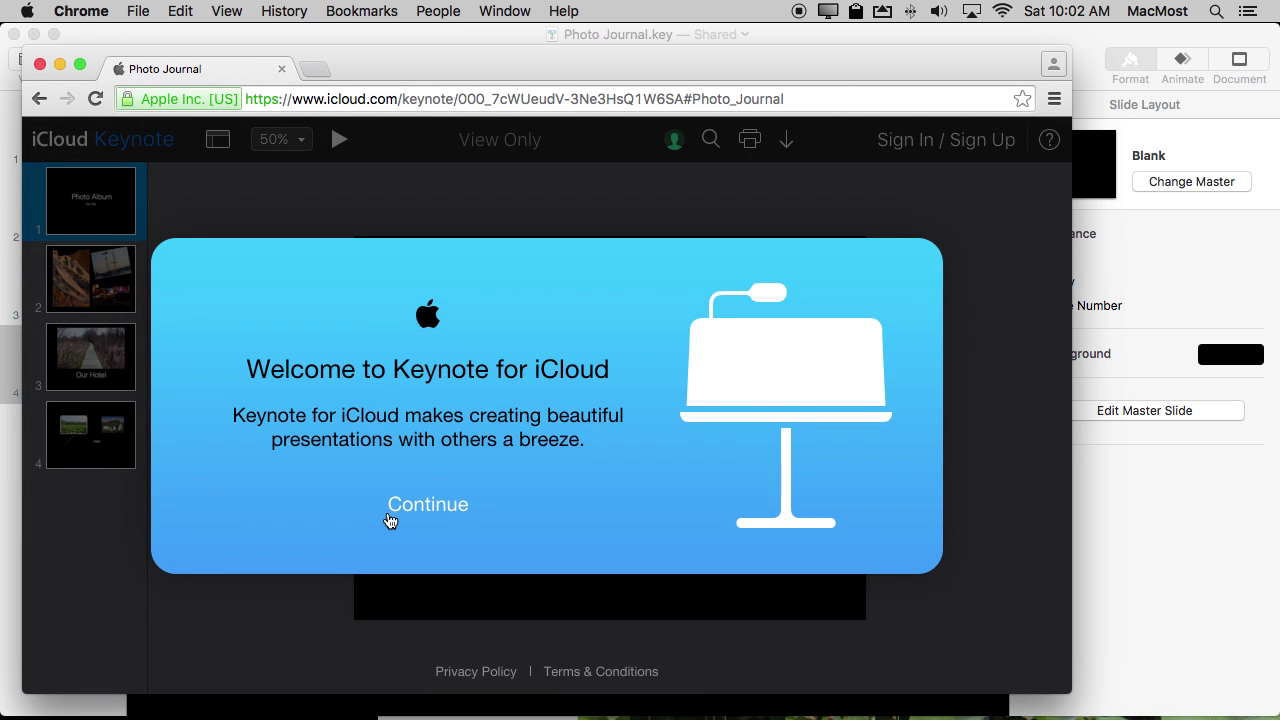
Dismiss the Keynote for iCloud welcome message and browse slides 2–4 and the Photo Album title slide.
{"action": "left_click", "coordinate": [438, 516]}
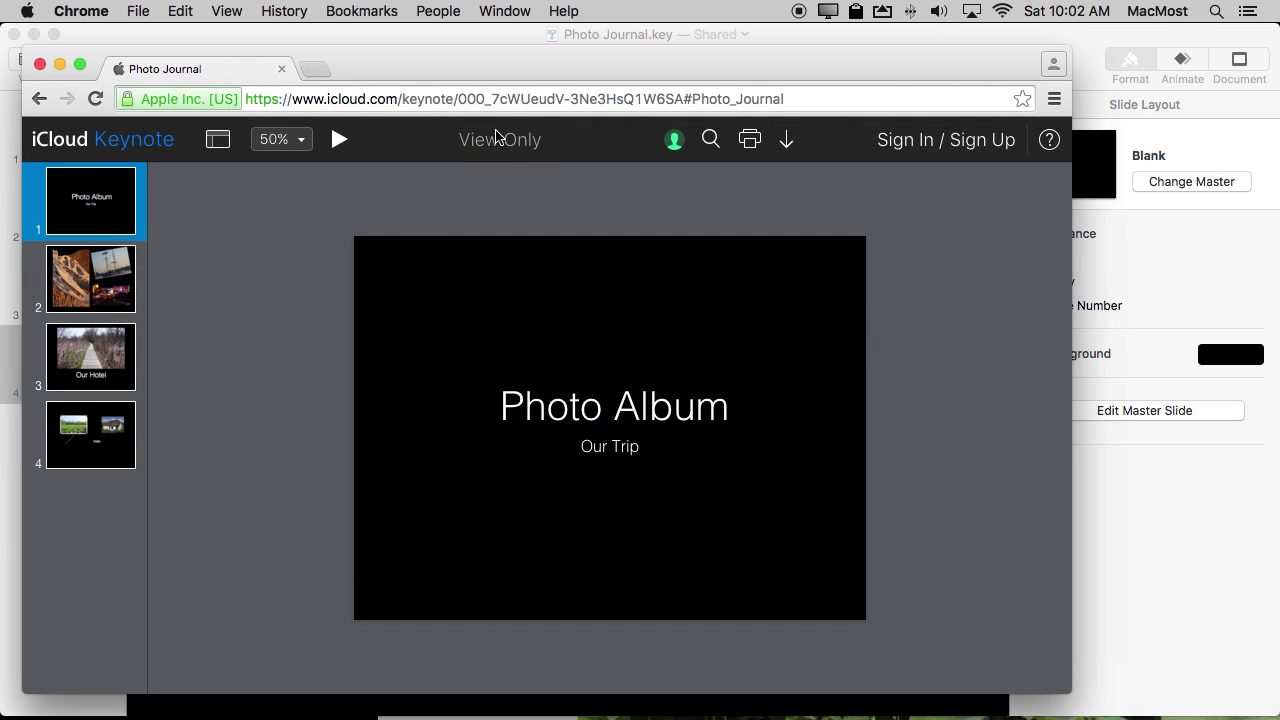
{"action": "left_click", "coordinate": [90, 282]}
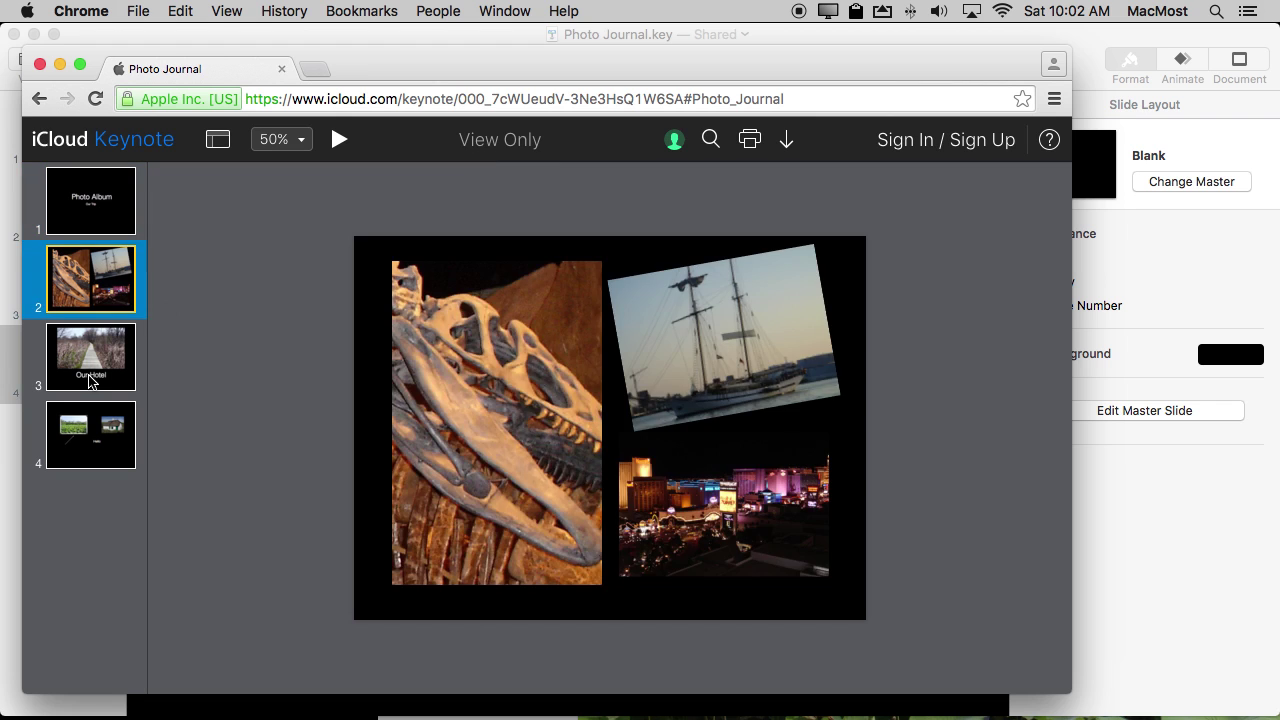
{"action": "left_click", "coordinate": [93, 381]}
{"action": "left_click", "coordinate": [97, 436]}
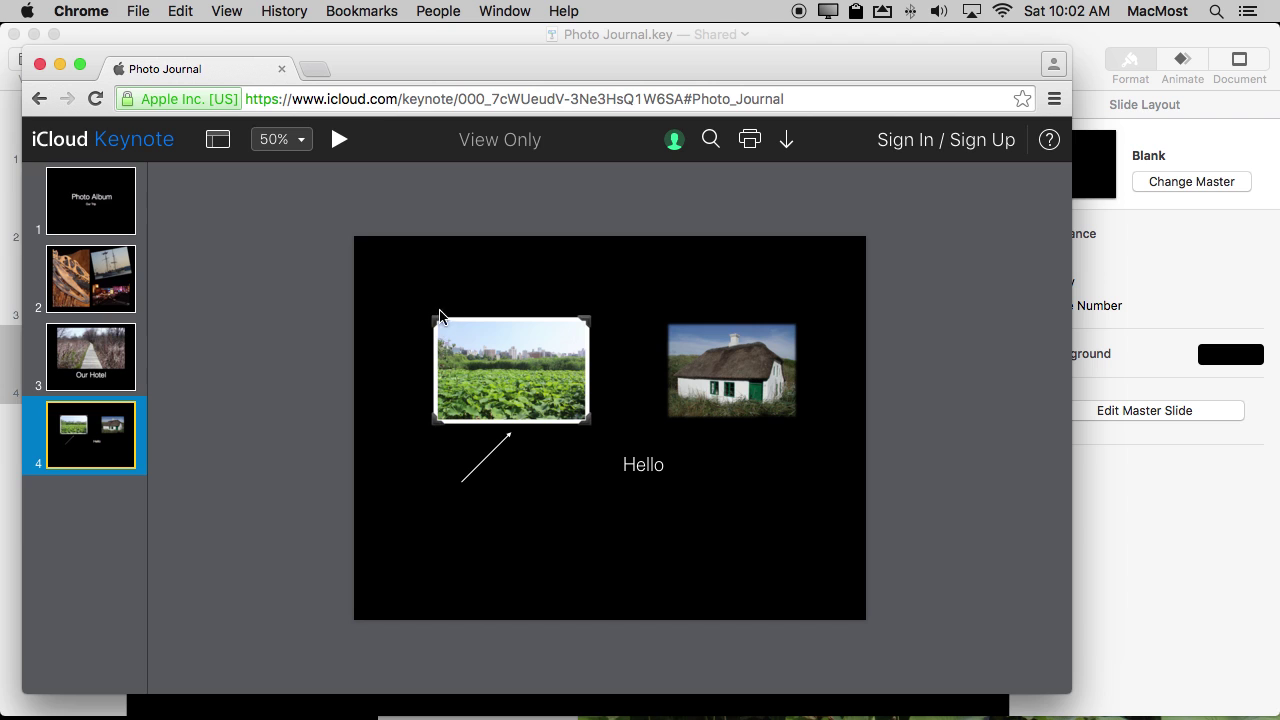
{"action": "left_click", "coordinate": [99, 294]}
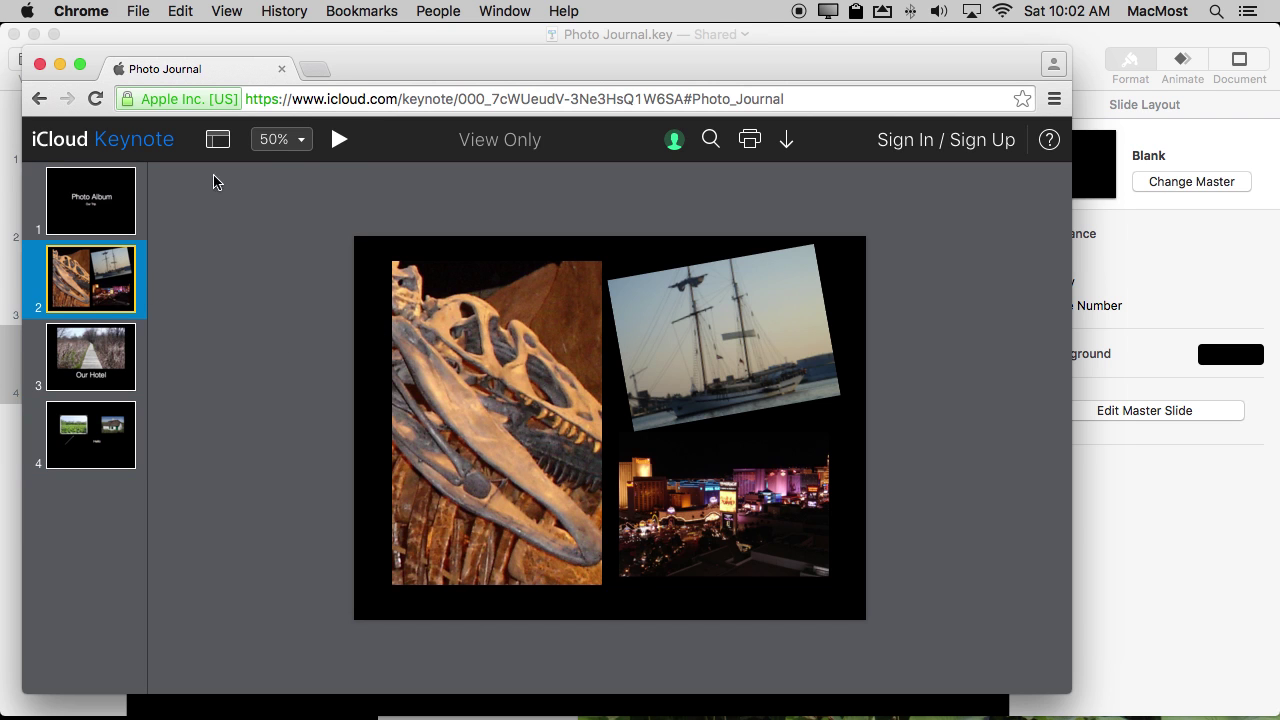
{"action": "left_click", "coordinate": [89, 227]}
{"action": "left_click", "coordinate": [93, 273]}
Play the deck from the title slide past the Our Hotel slide, then exit and show slide 2's collage.
{"action": "left_click", "coordinate": [95, 215]}
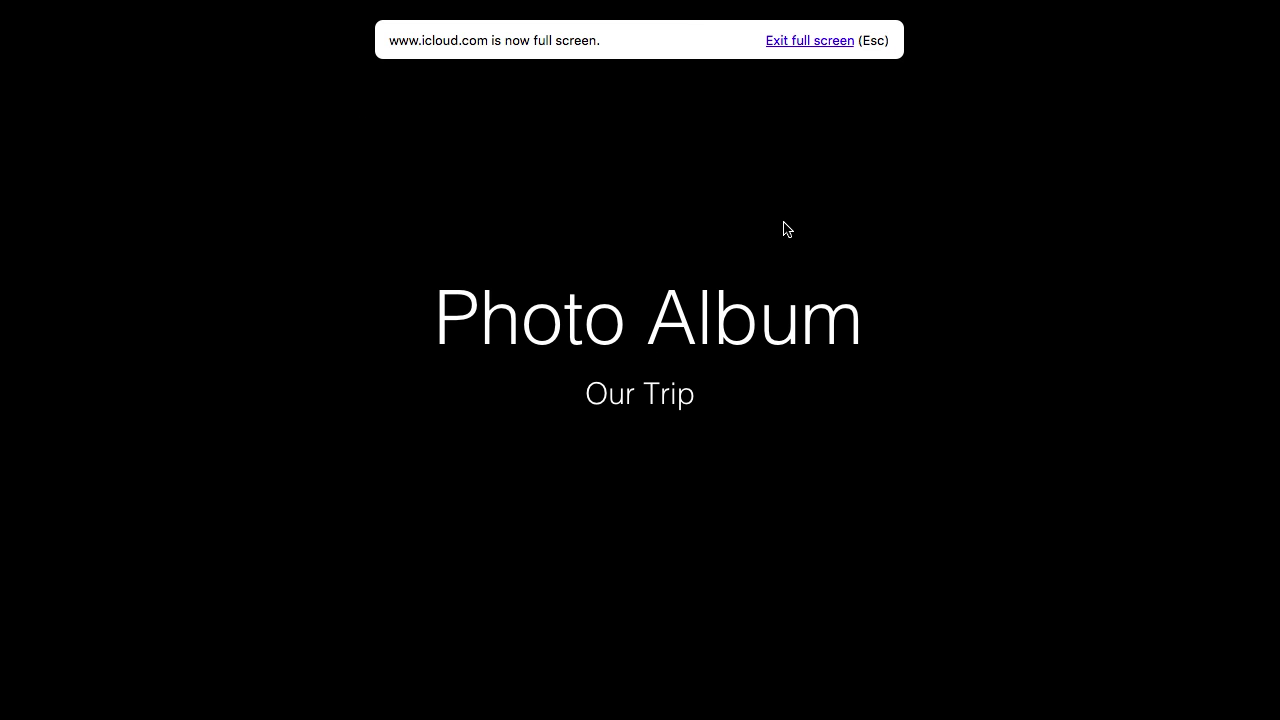
{"action": "key", "text": "Right"}
{"action": "key", "text": "Right"}
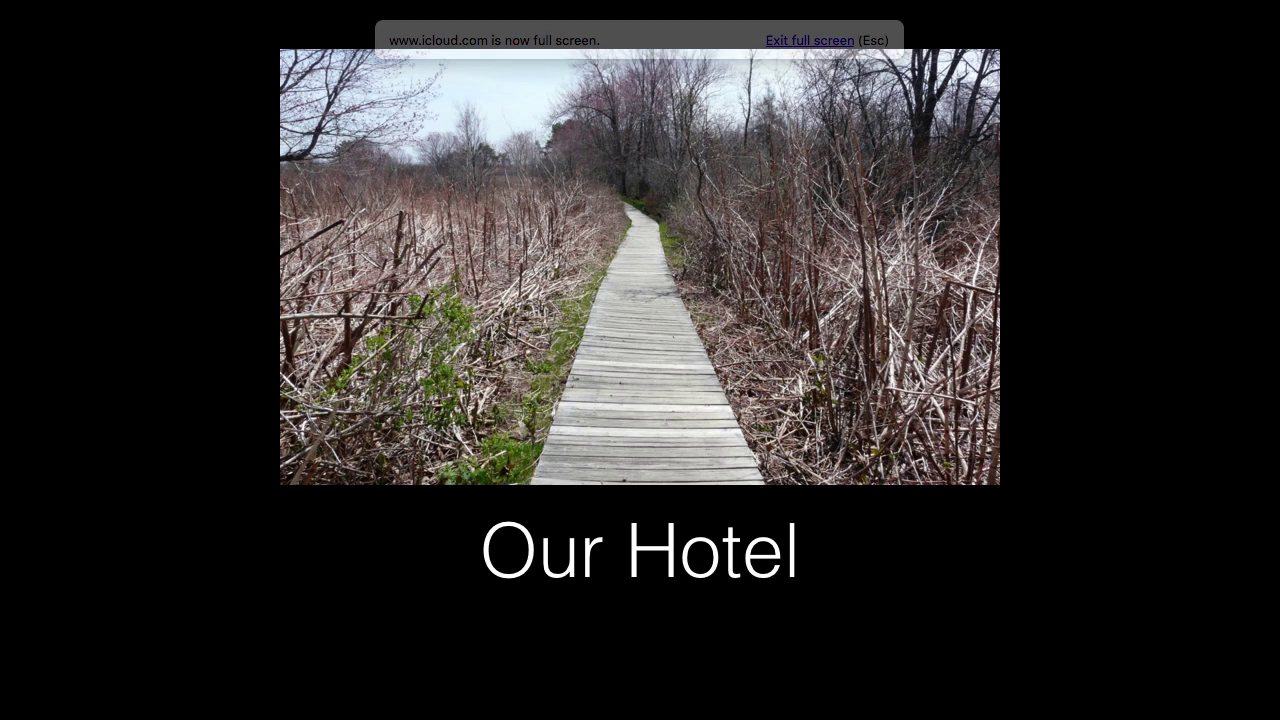
{"action": "key", "text": "Right"}
{"action": "key", "text": "Escape"}
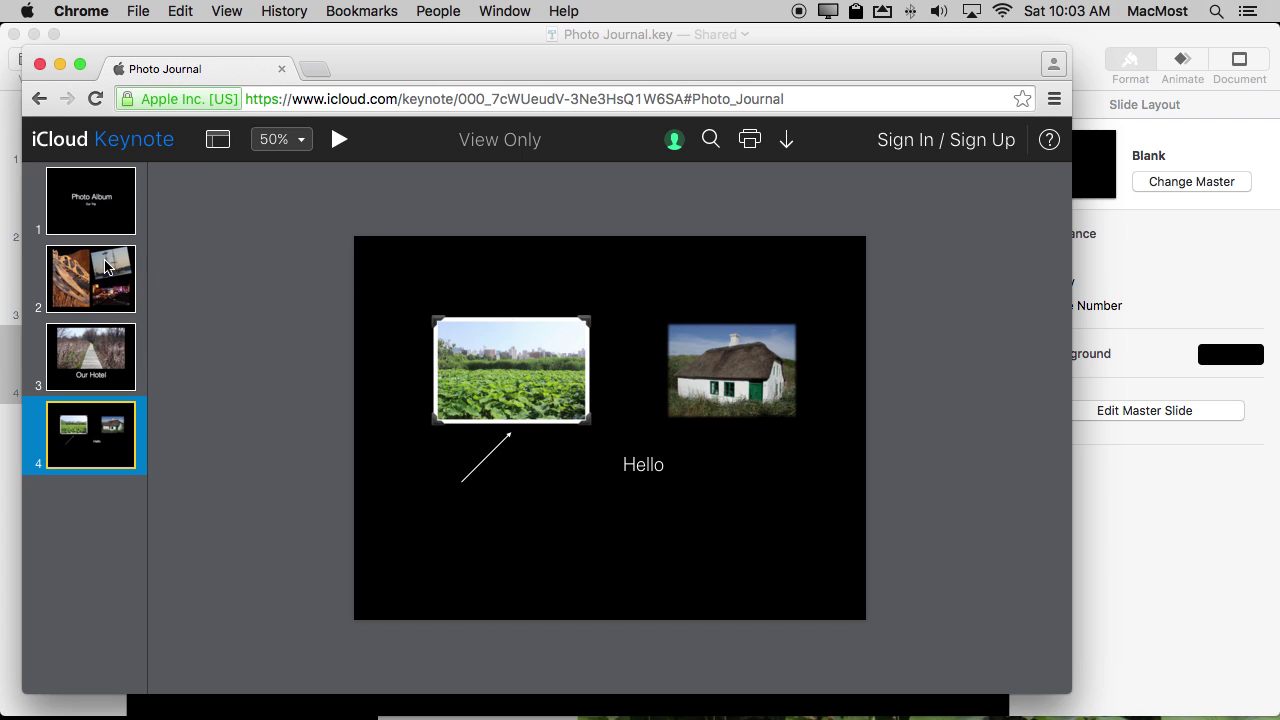
{"action": "left_click", "coordinate": [103, 303]}
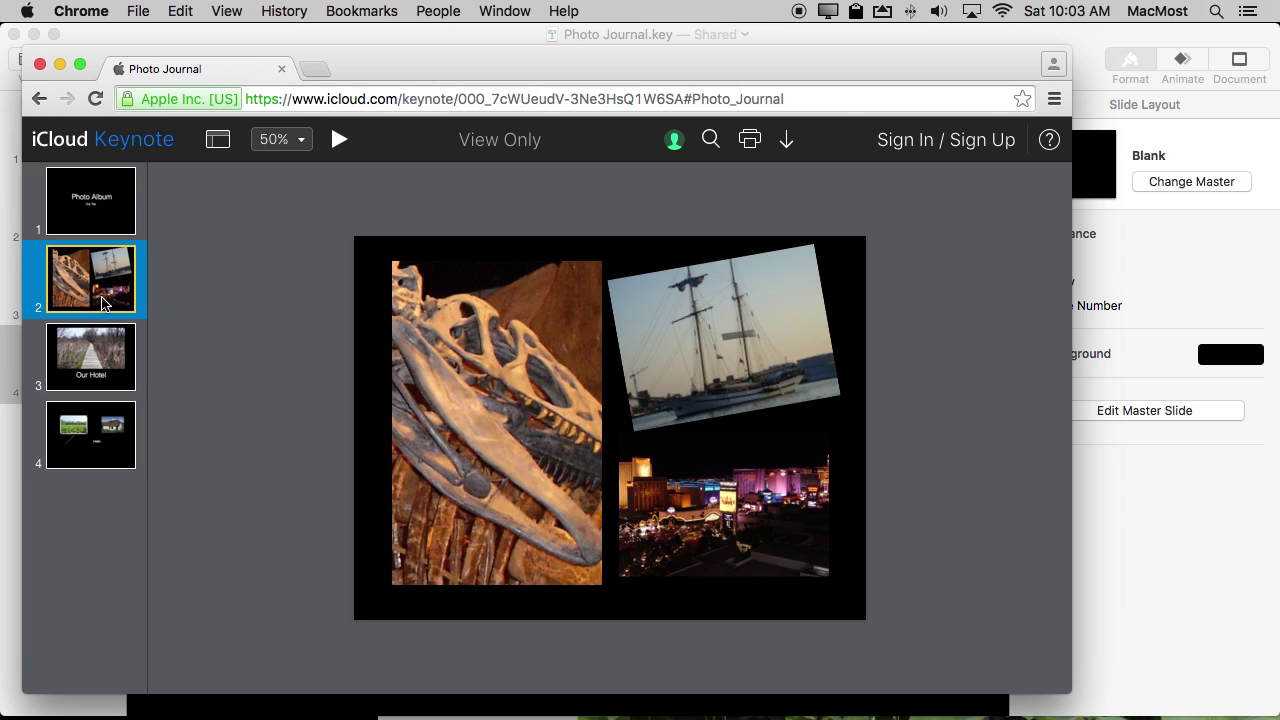